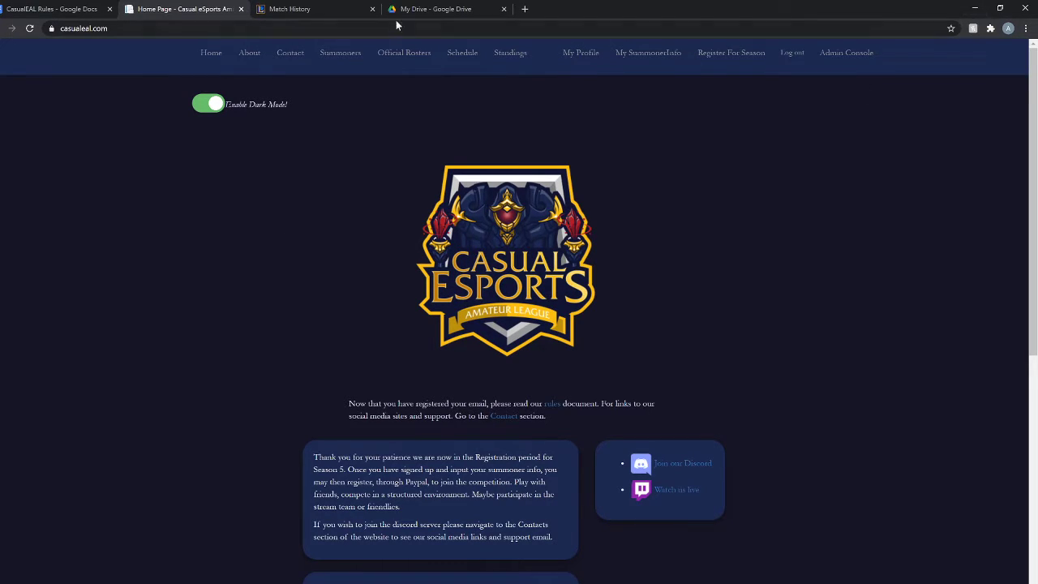
# Go from Standings to the All schedules page with the Ionia Division matches and scores.
pyautogui.click(511, 52)
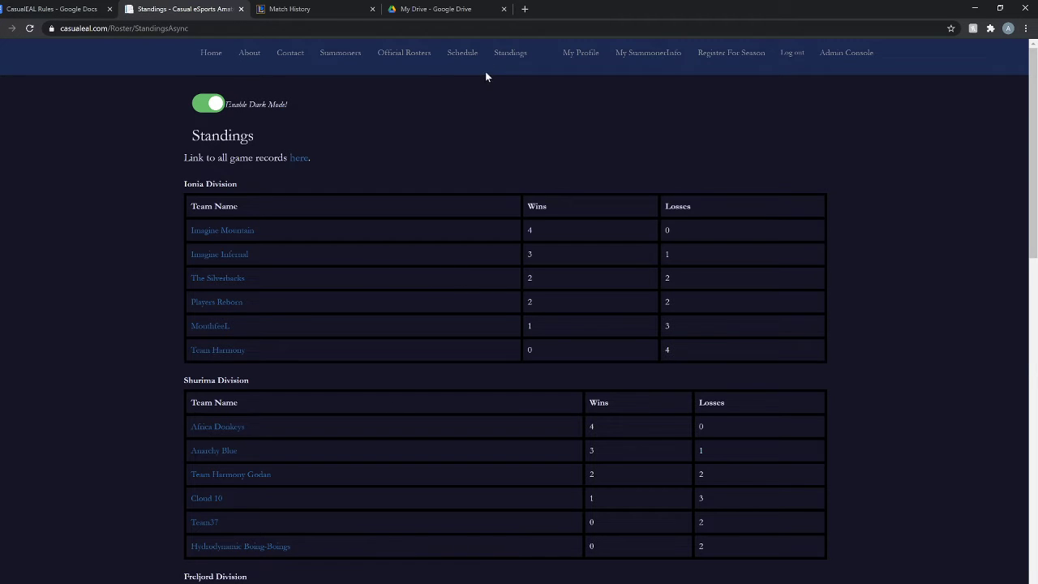
pyautogui.click(461, 53)
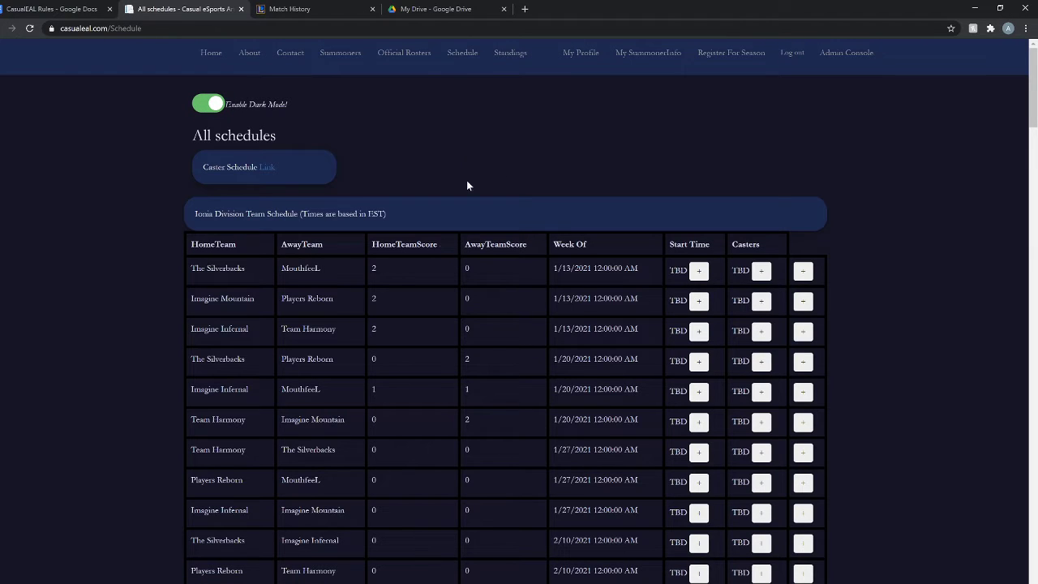
# Bring up the League client and open the 01/26/2021 Howling Abyss ARAM defeat's scoreboard.
pyautogui.click(975, 8)
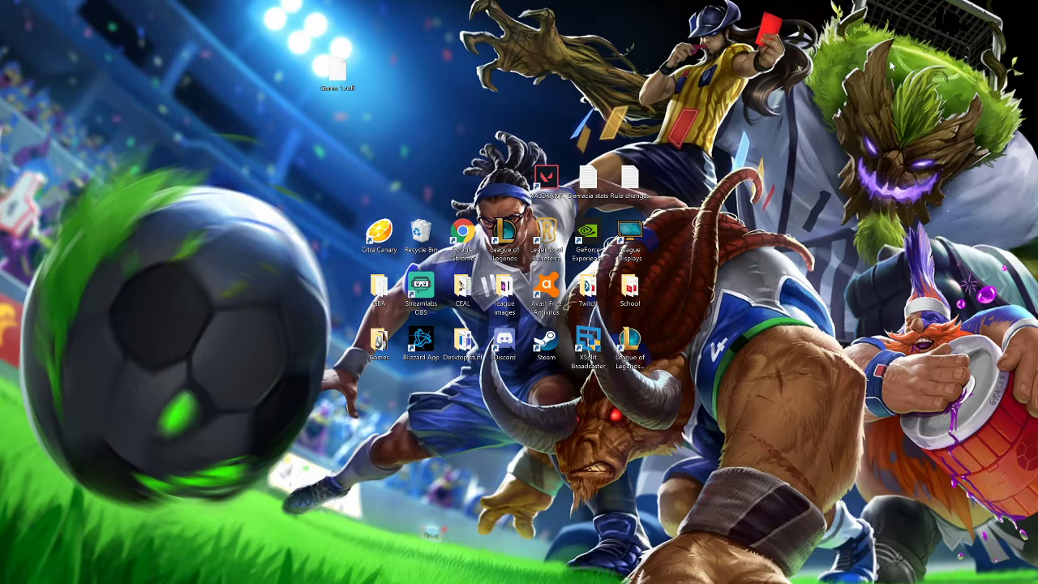
pyautogui.click(455, 579)
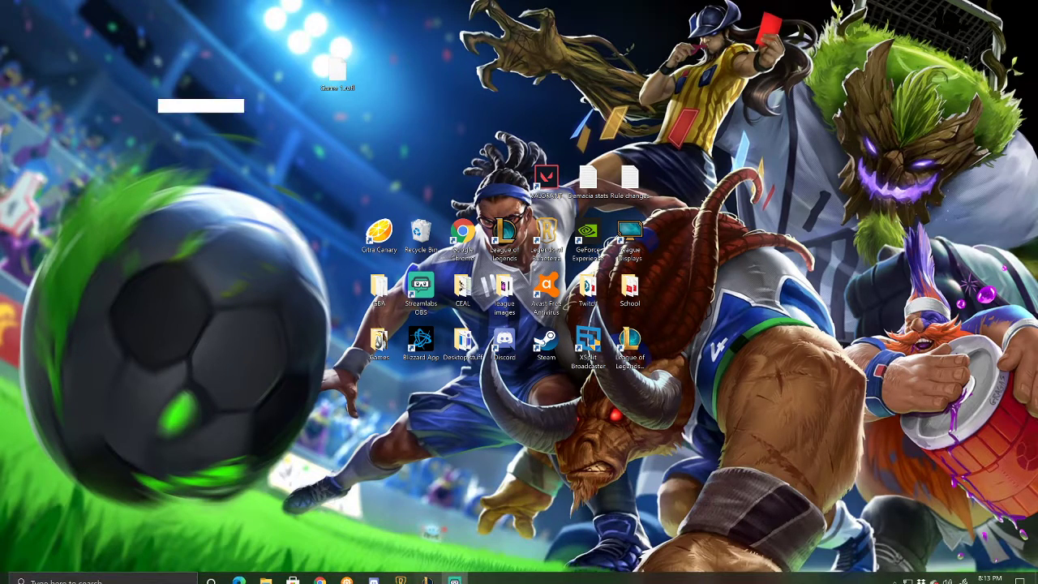
pyautogui.click(718, 154)
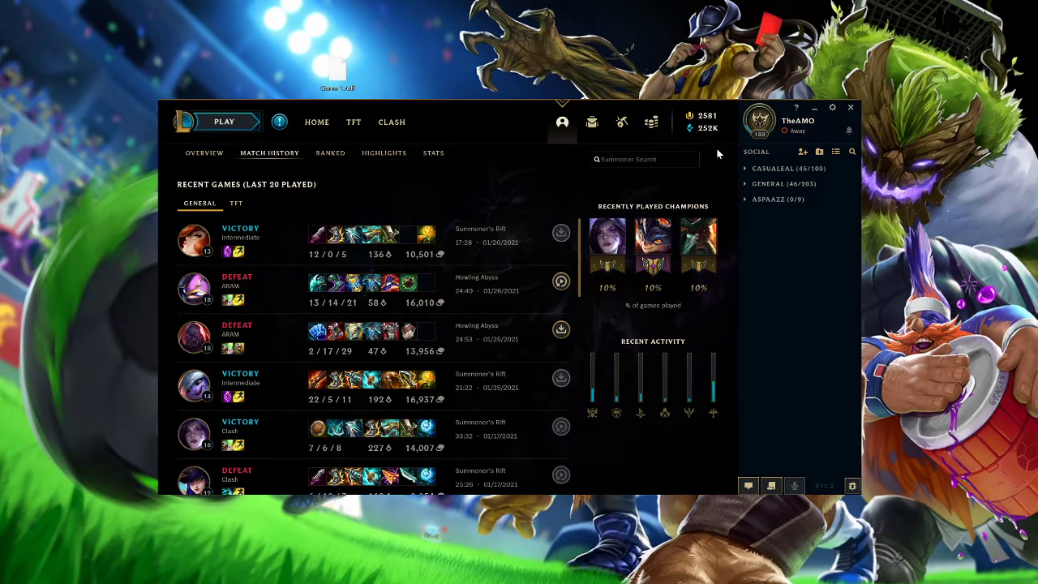
pyautogui.click(275, 289)
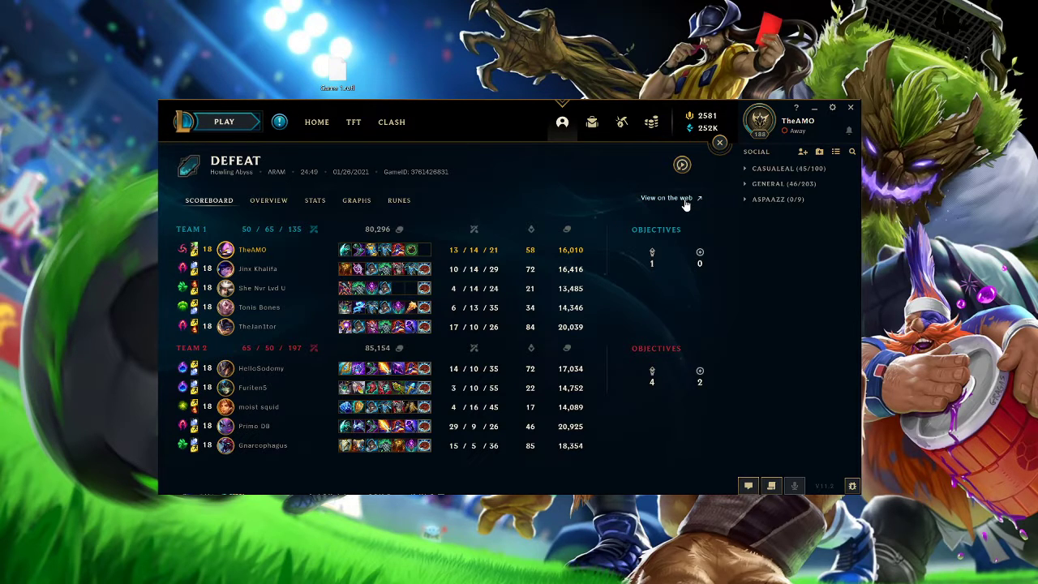
# View the web match history page for the 1/26/2021 Howling Abyss game.
pyautogui.click(339, 556)
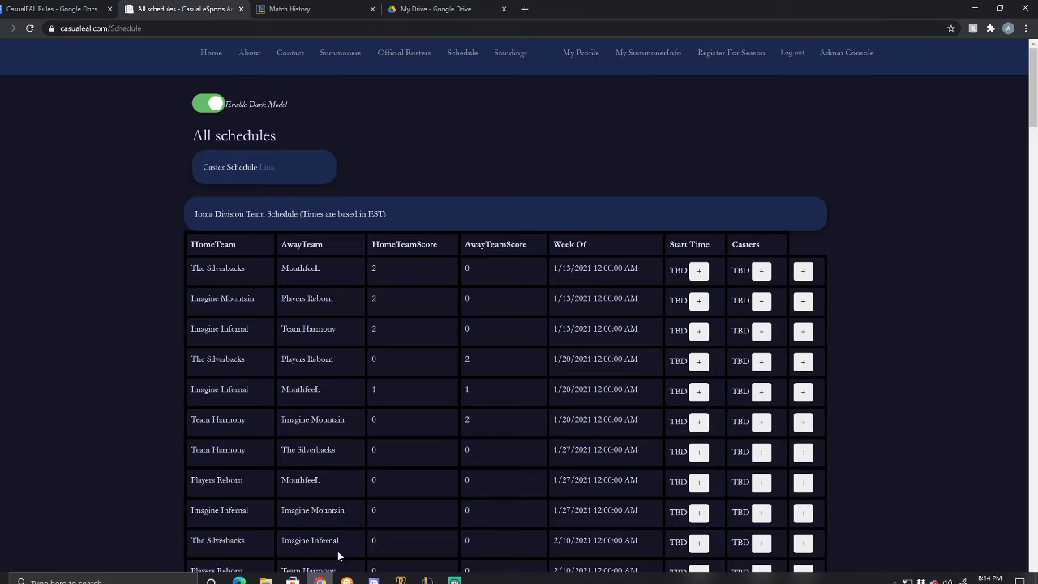
pyautogui.click(355, 6)
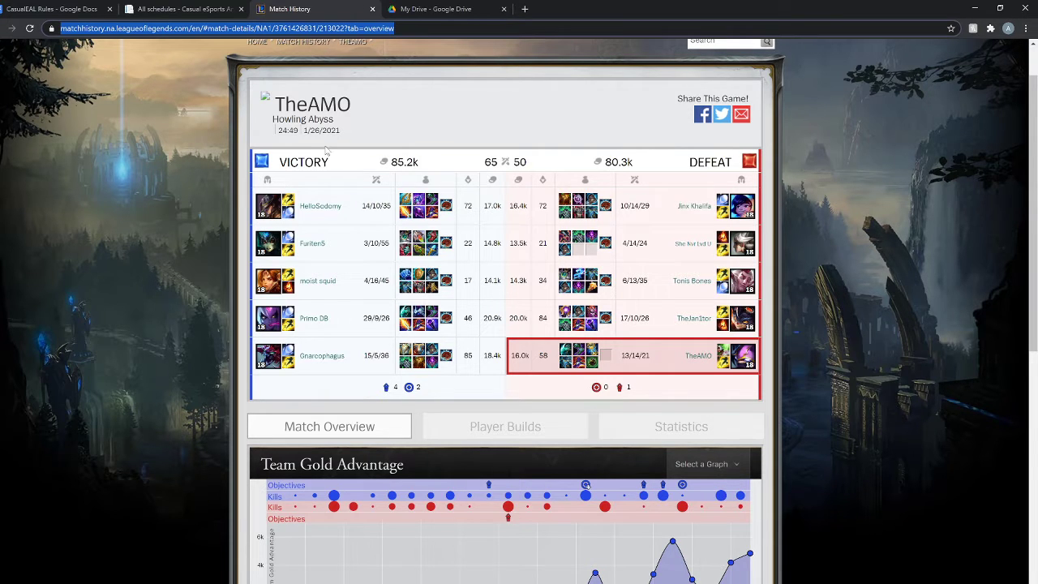
pyautogui.click(188, 146)
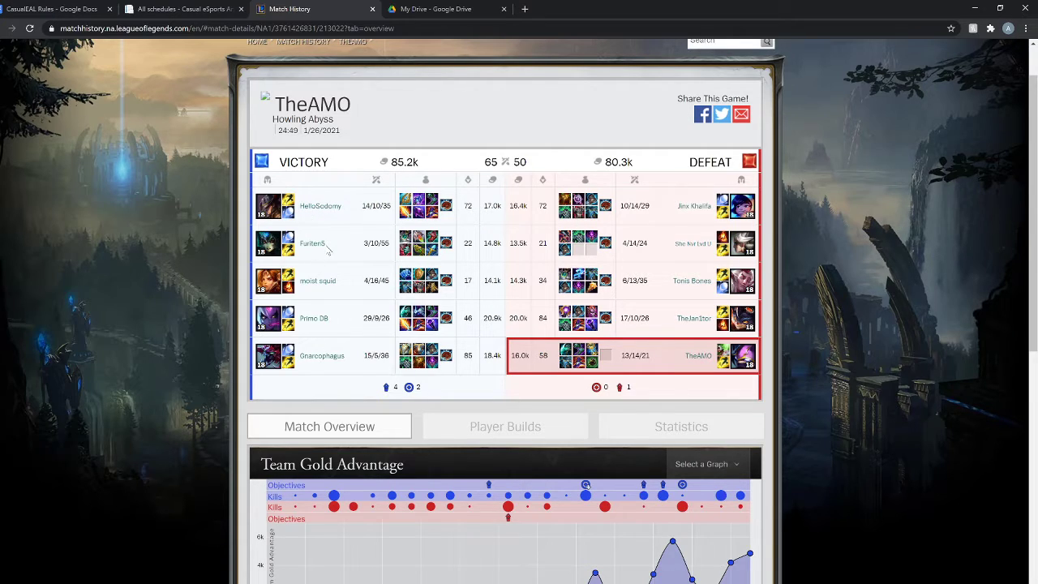
# Put the league site on Standings, then go back to the match history page.
pyautogui.click(215, 7)
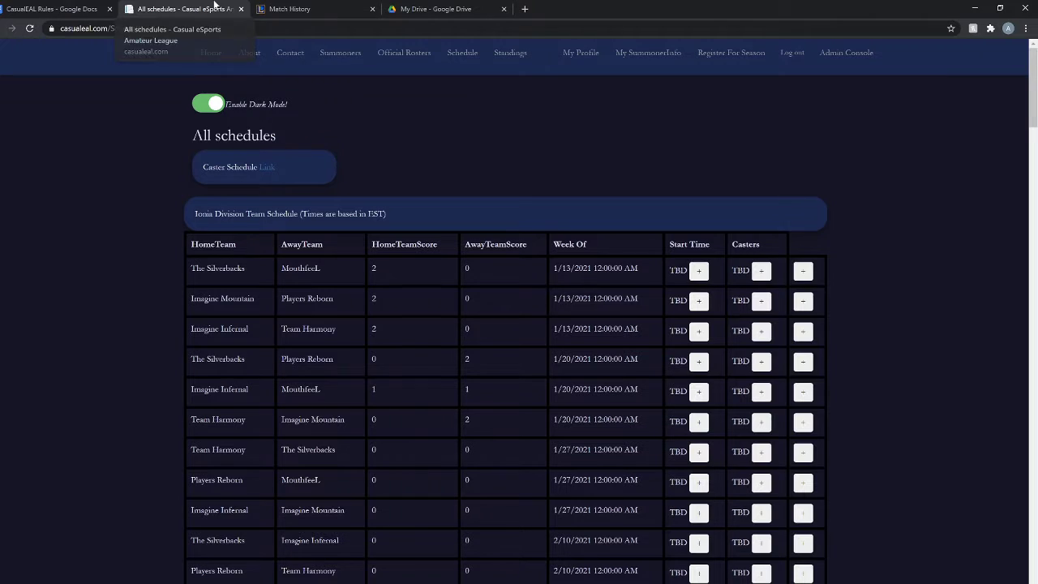
pyautogui.click(499, 57)
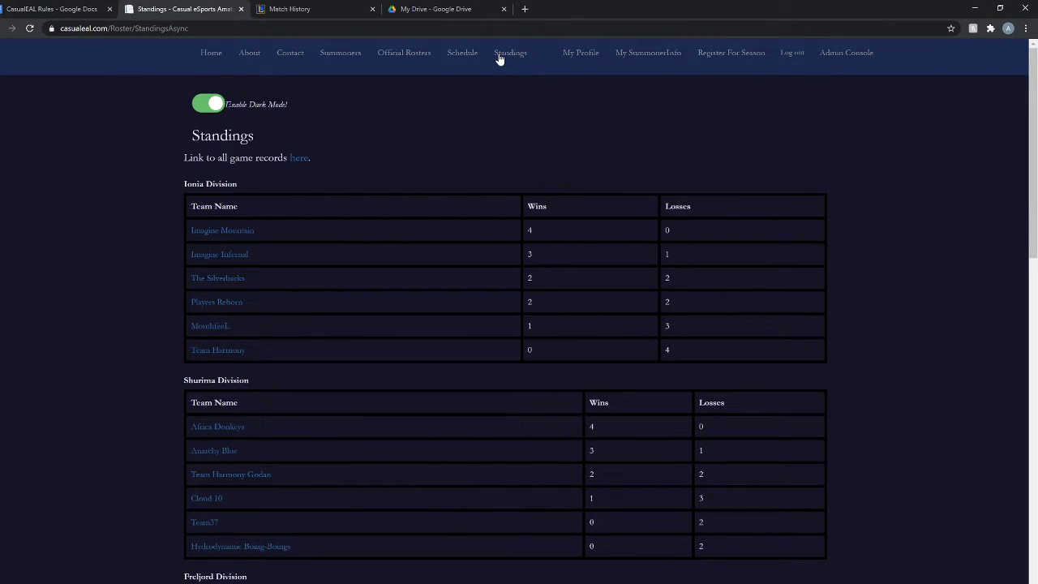
pyautogui.click(422, 9)
pyautogui.click(354, 9)
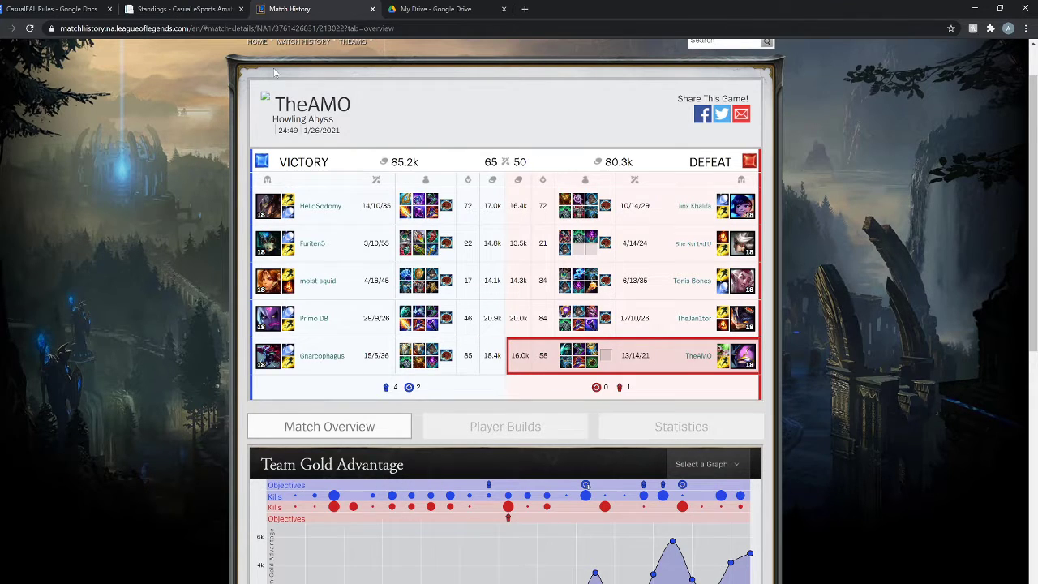
# Download the 01/26/2021 ARAM defeat replay, leaving the 11.3 MB Game 1.rofl on the desktop.
pyautogui.click(401, 581)
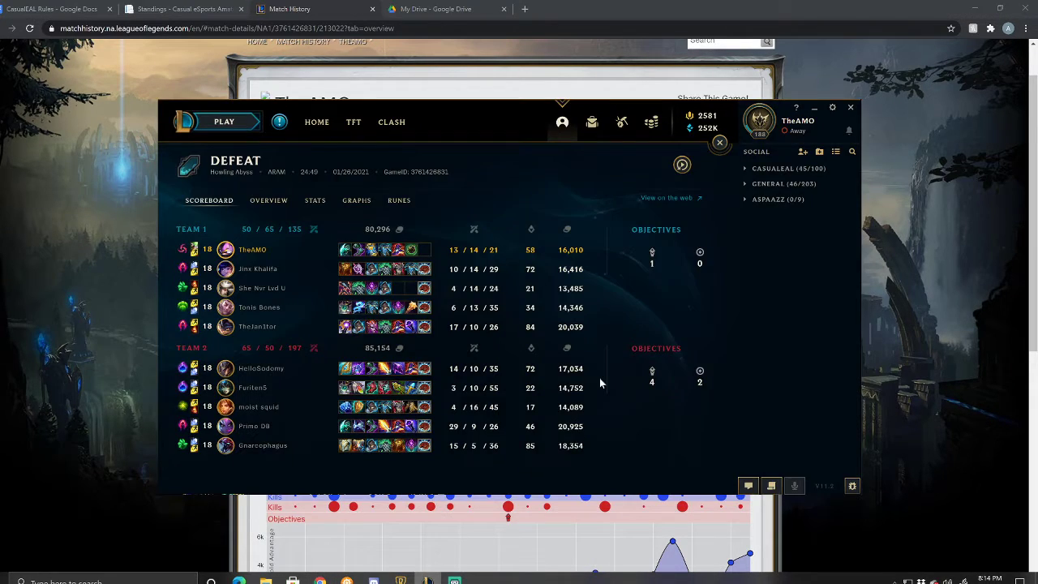
pyautogui.click(681, 166)
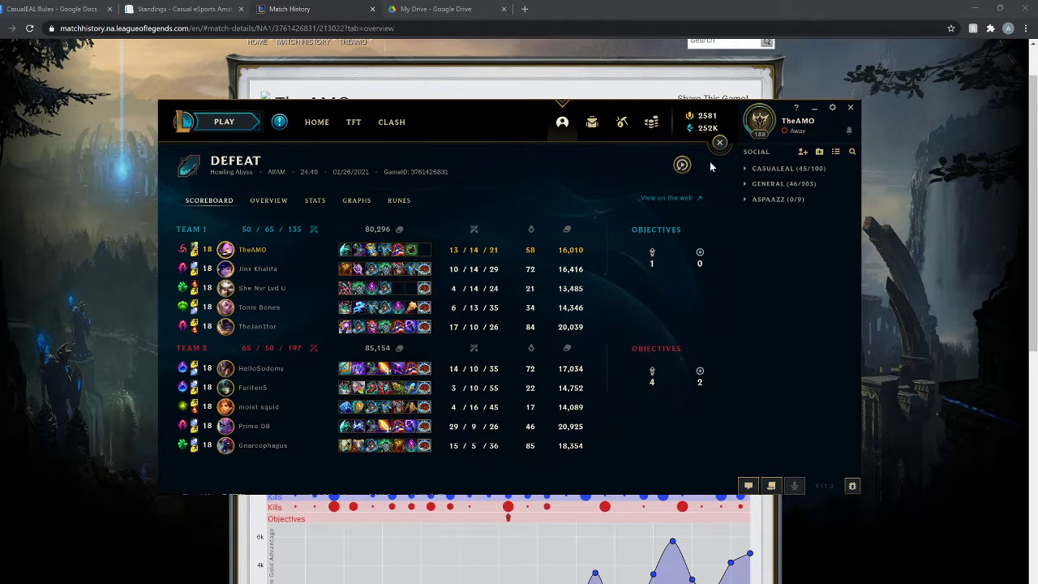
pyautogui.click(972, 6)
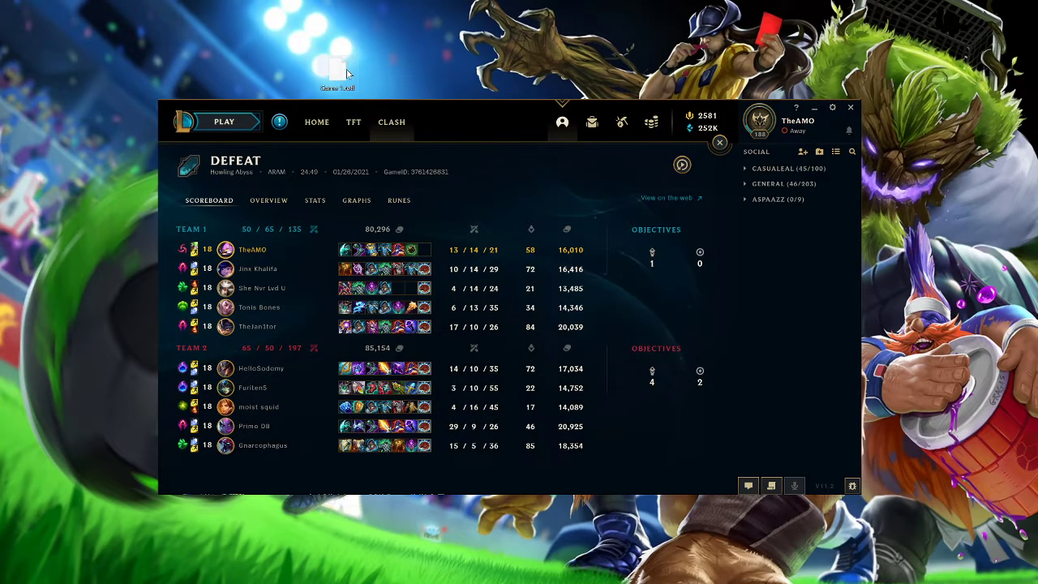
pyautogui.moveTo(343, 75); pyautogui.dragTo(469, 79)
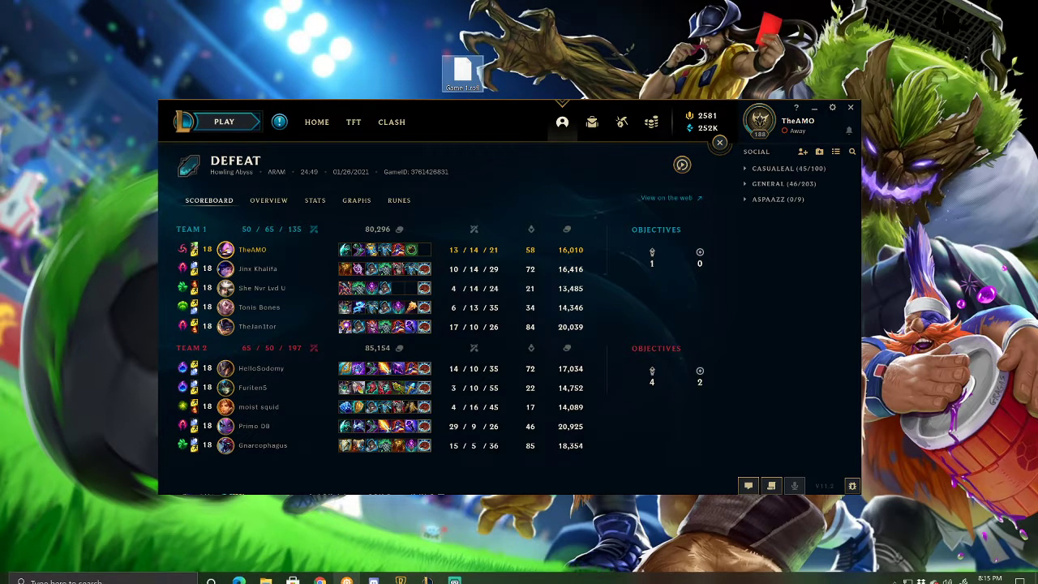
# Check that Game 1.rofl (11 MB) is in My Drive, then bring up the CasualEAL Rules document.
pyautogui.click(321, 577)
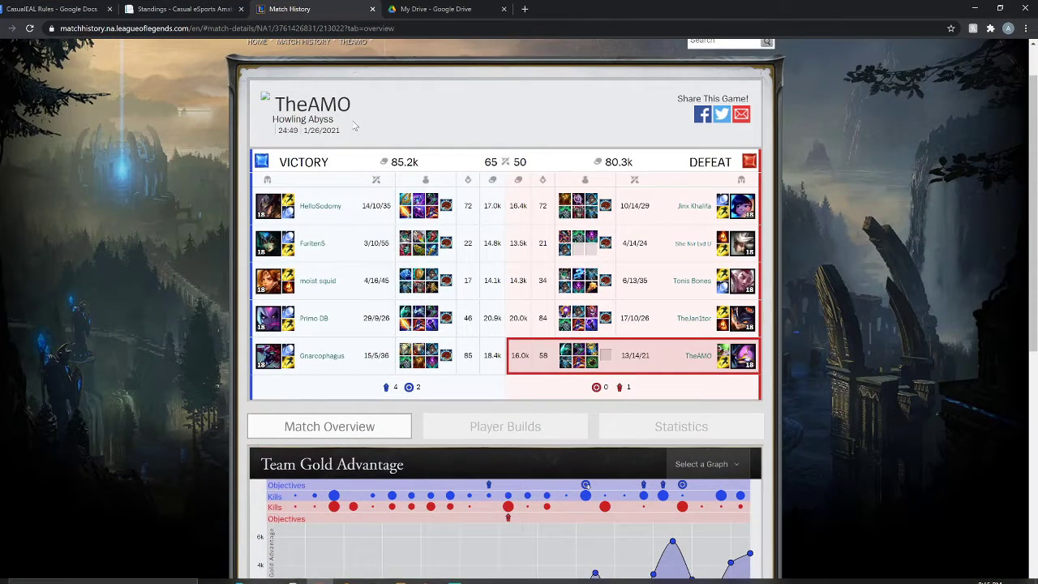
pyautogui.click(441, 5)
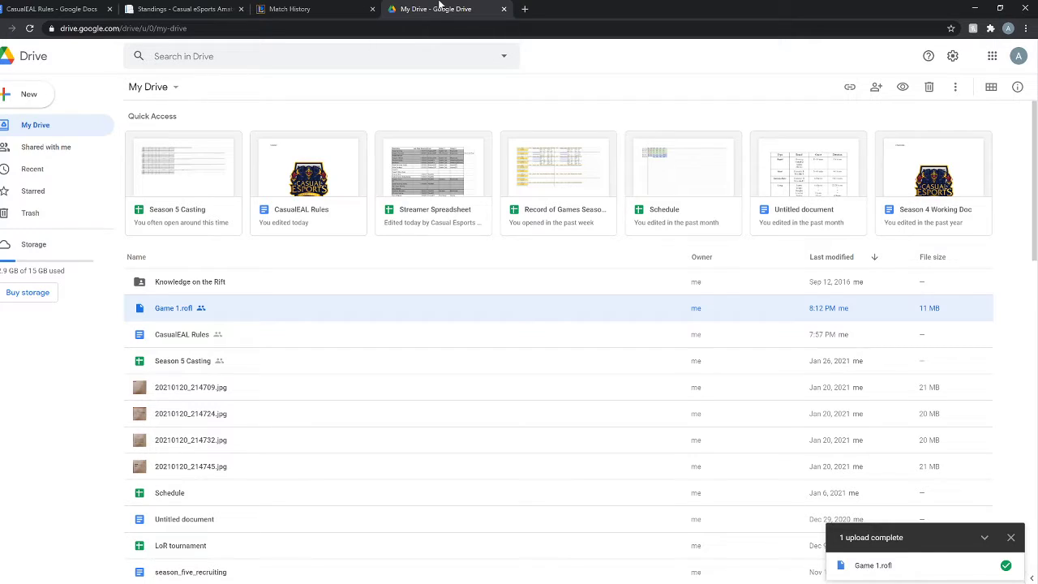
pyautogui.click(95, 9)
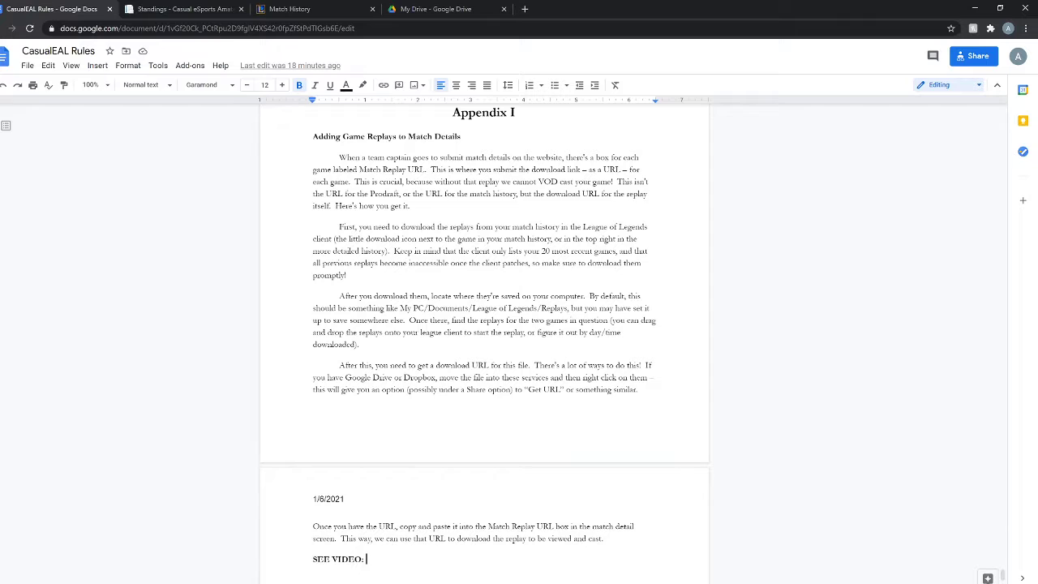
# Read Appendix I on adding game replays, then go back to My Drive.
pyautogui.click(456, 8)
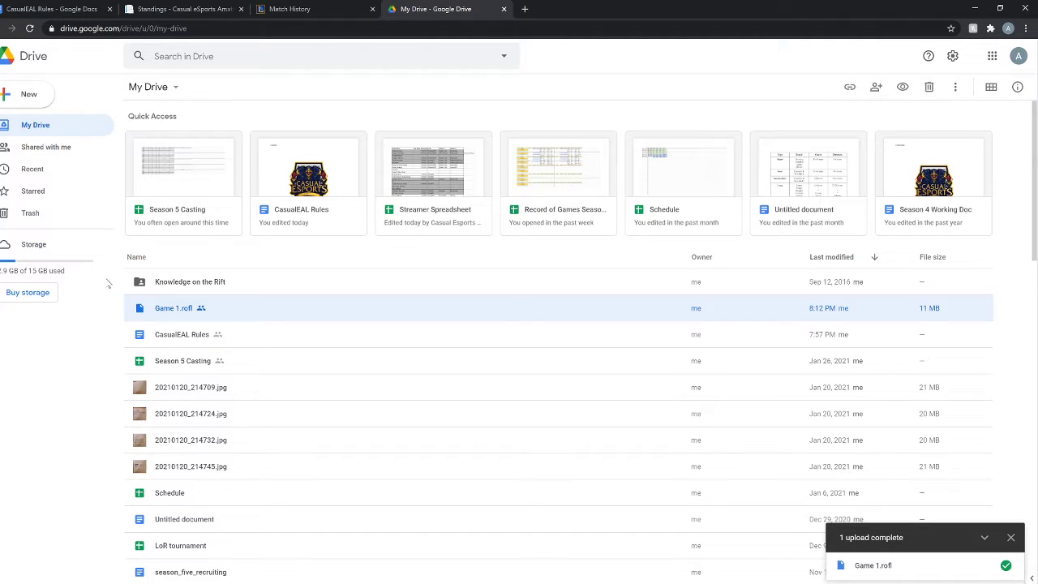
# Make Game 1.rofl viewable by anyone with the link, copy that link, and return to Standings.
pyautogui.rightClick(178, 313)
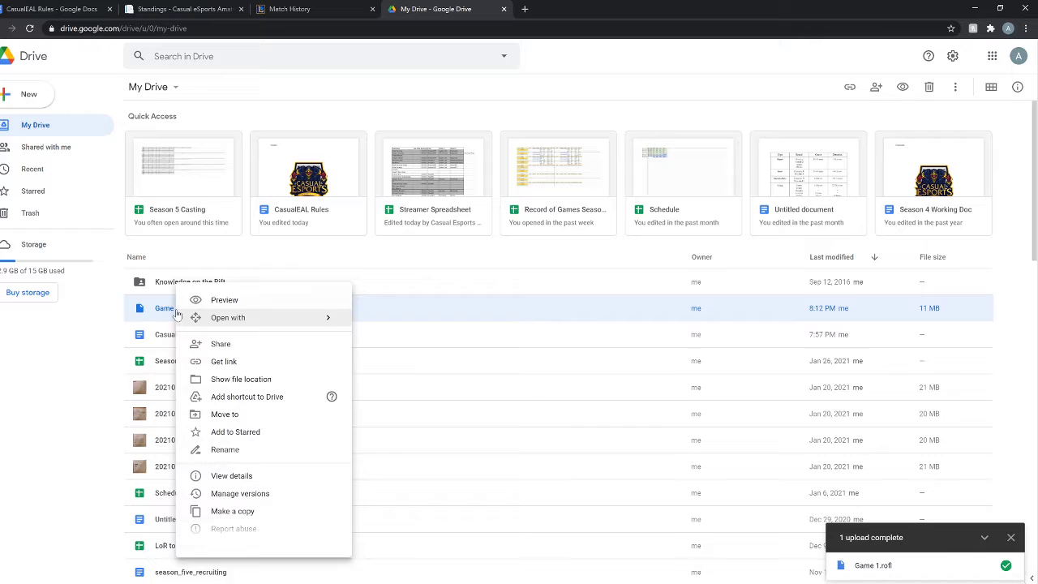
pyautogui.moveTo(230, 325)
pyautogui.click(231, 362)
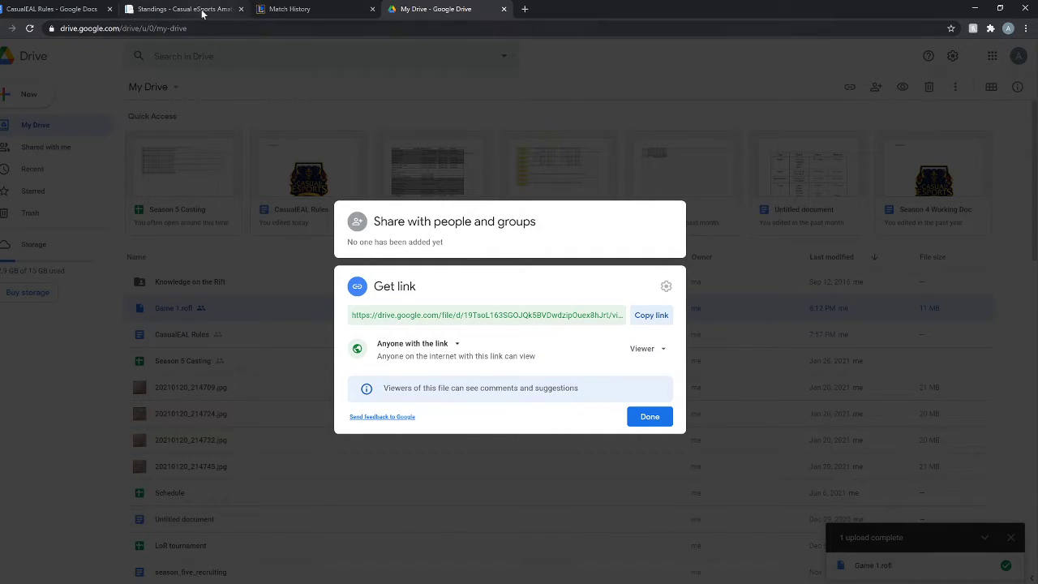
pyautogui.click(648, 324)
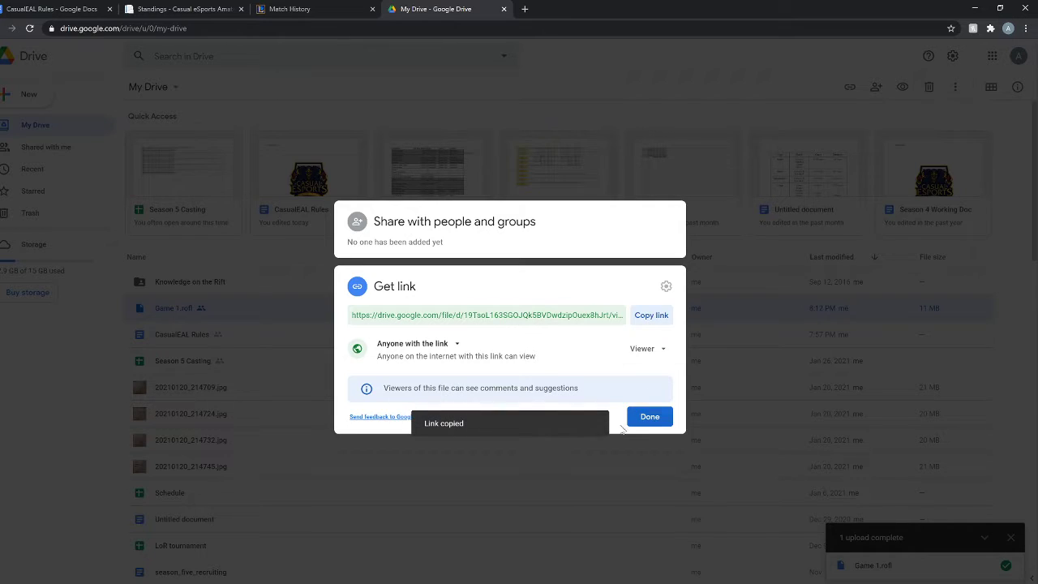
pyautogui.click(168, 7)
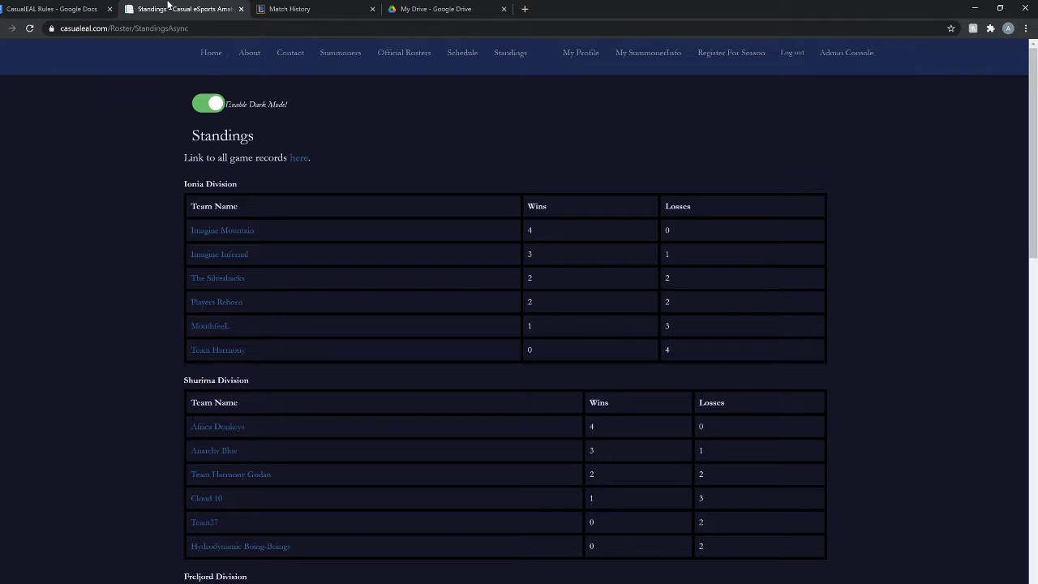
# From Imagine Mountain's Team Schedule, open the Week 5 Silverbacks match results form.
pyautogui.click(225, 233)
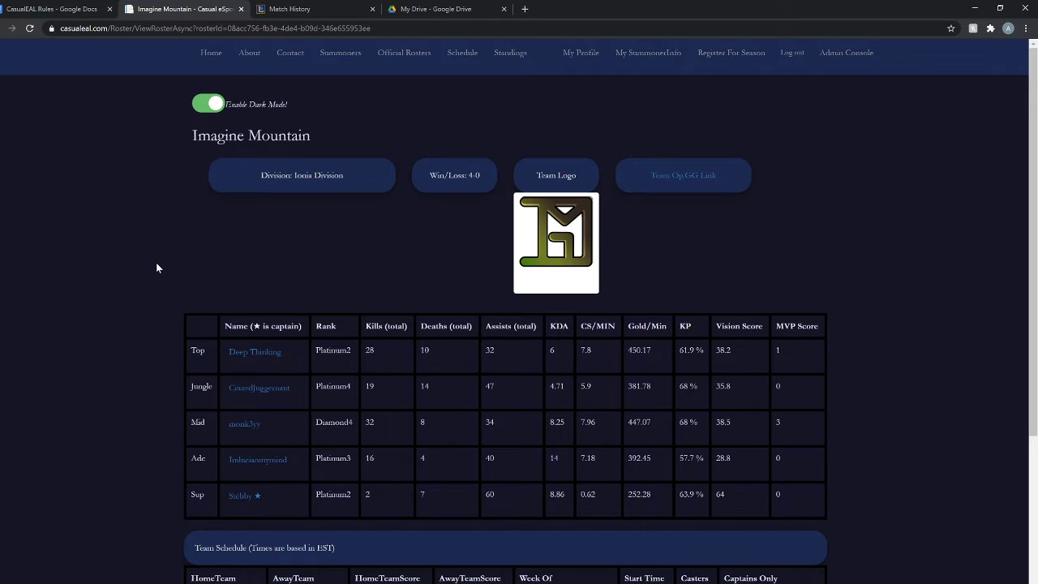
pyautogui.scroll(-2, 157, 268)
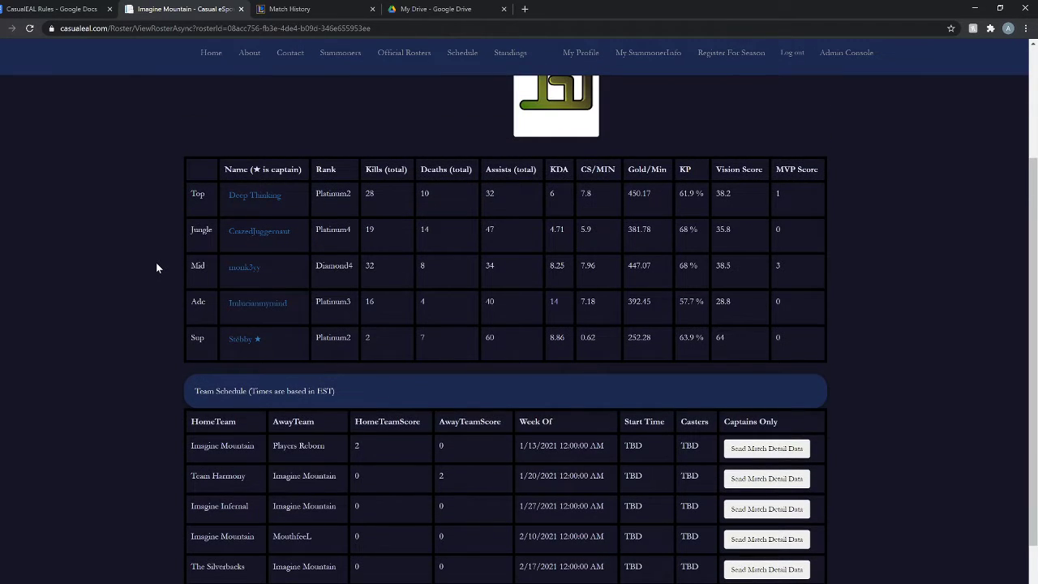
pyautogui.scroll(-1, 156, 262)
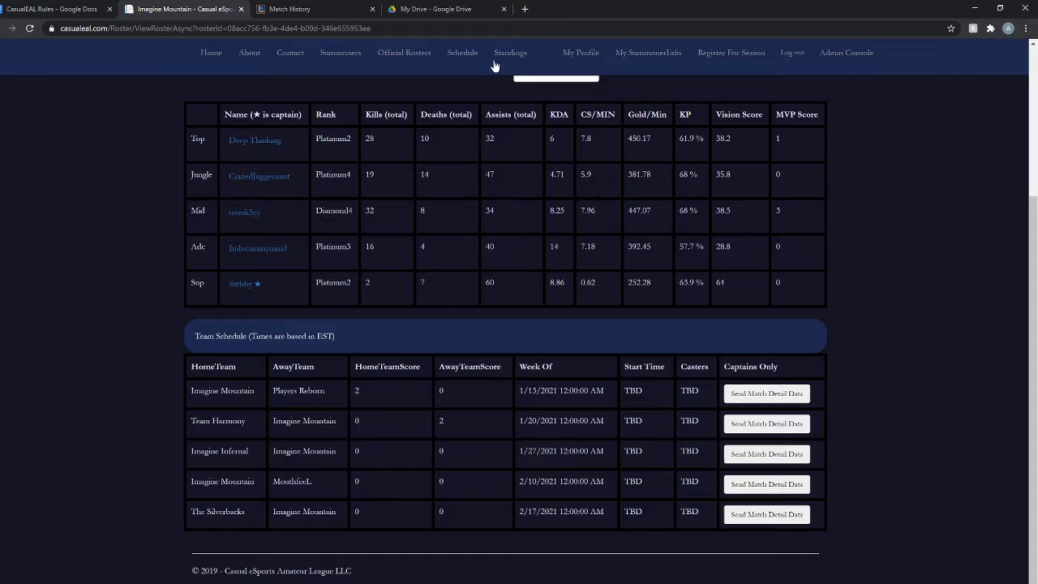
pyautogui.scroll(1, 656, 312)
pyautogui.scroll(-1, 715, 410)
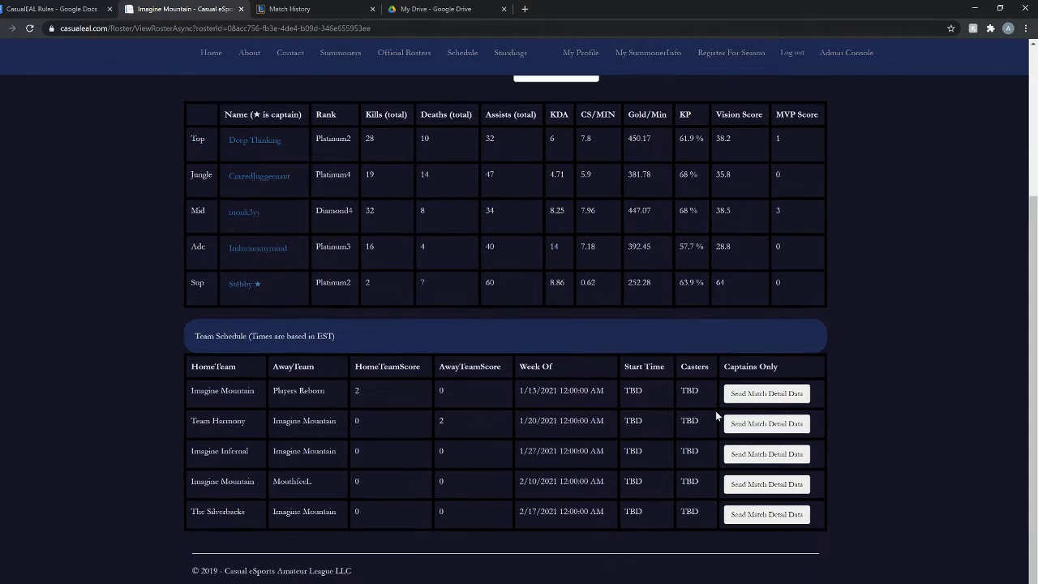
pyautogui.click(753, 520)
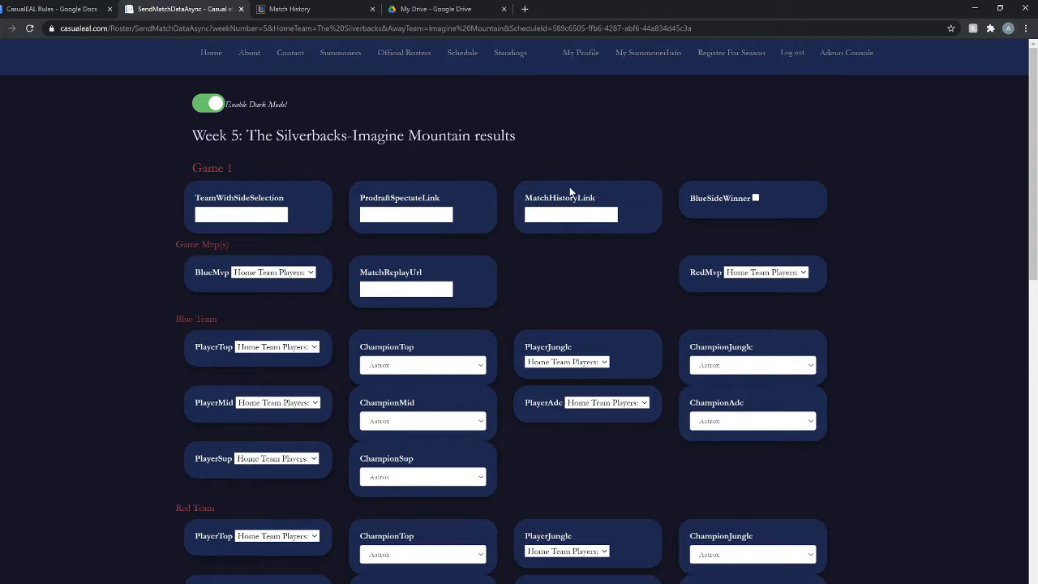
pyautogui.click(341, 9)
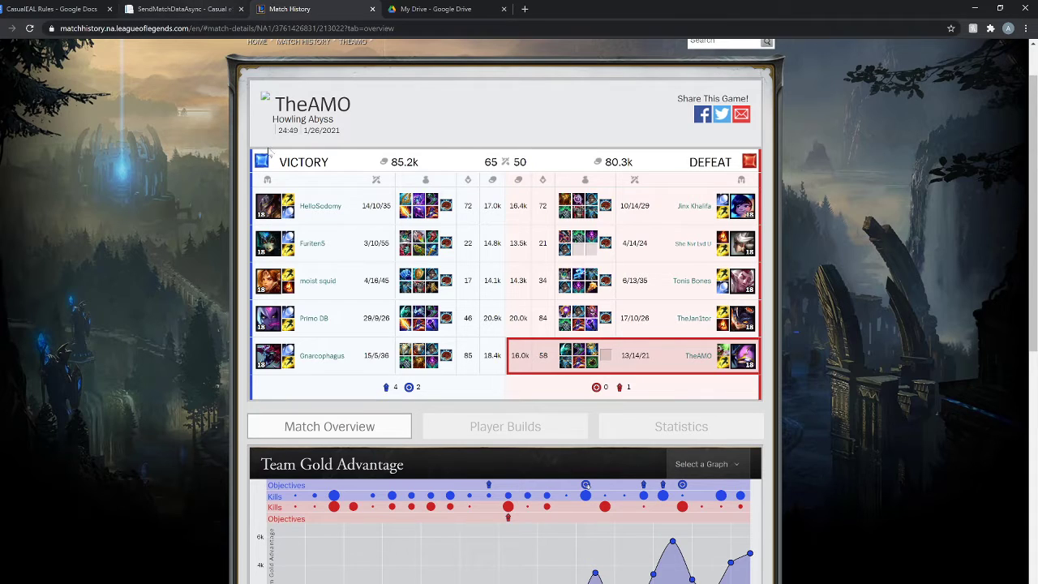
# Briefly bring up the League client, then return to the Week 5 results form in Chrome.
pyautogui.click(427, 581)
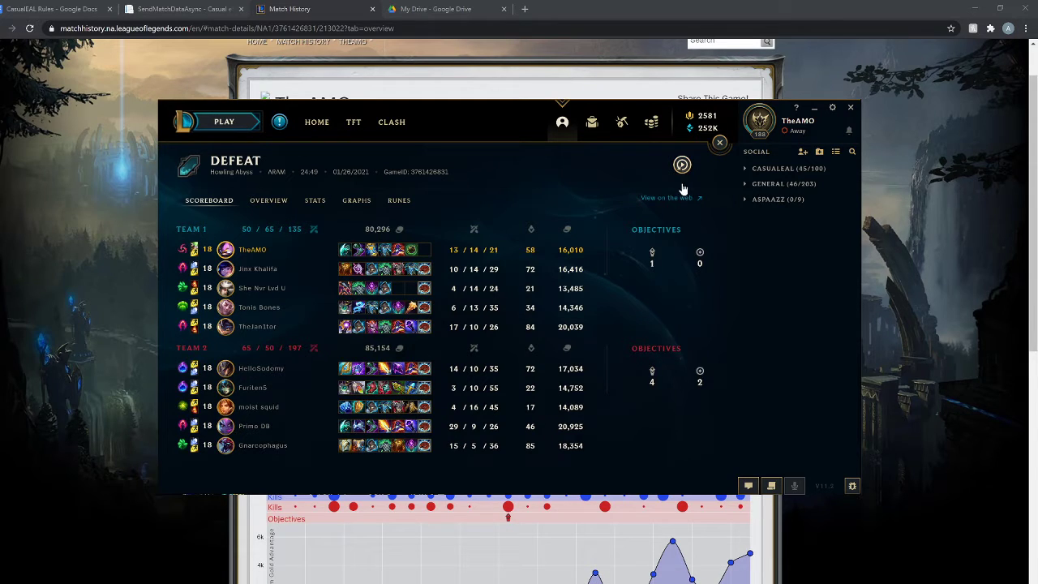
pyautogui.hotkey('alt', 'Tab')
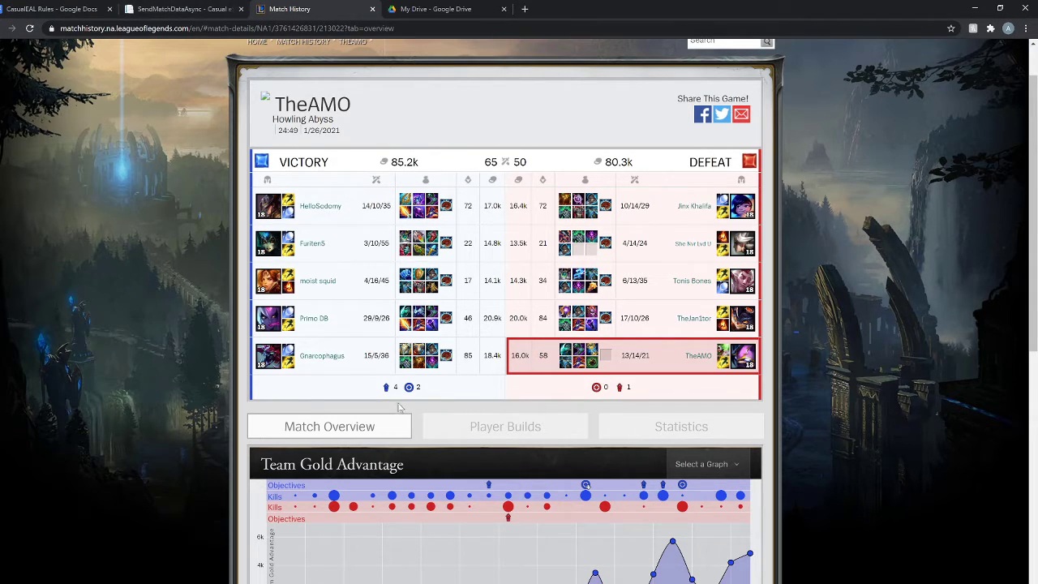
pyautogui.click(174, 9)
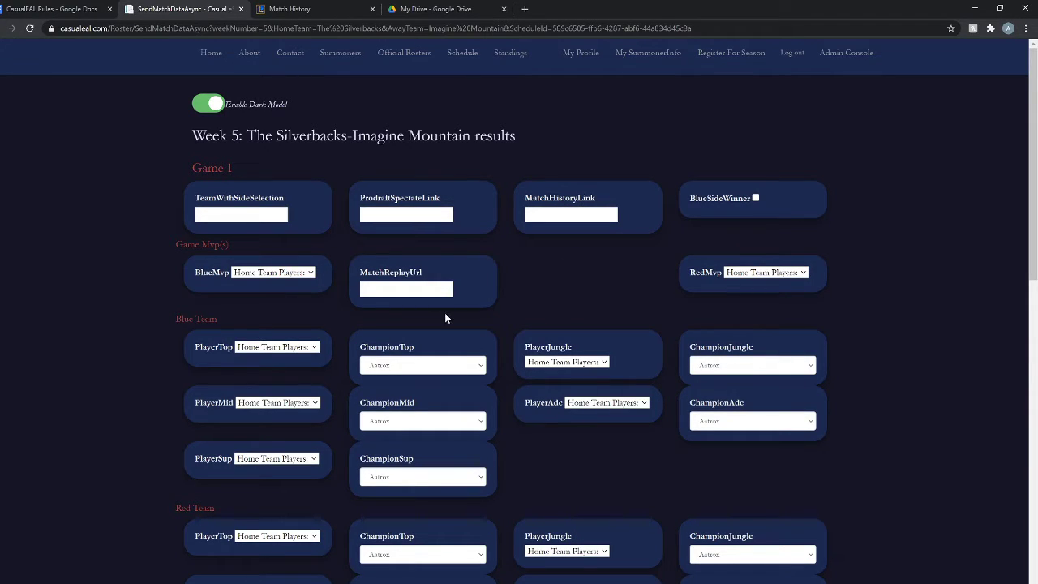
# Compare the Drive share link and match details against the Week 5 results form.
pyautogui.click(426, 9)
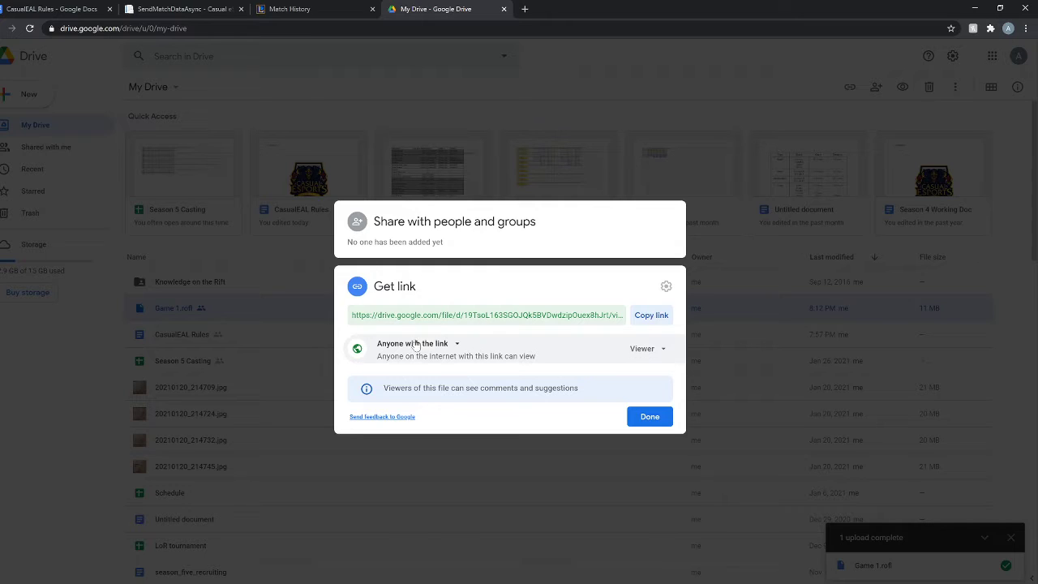
pyautogui.click(286, 9)
pyautogui.click(199, 7)
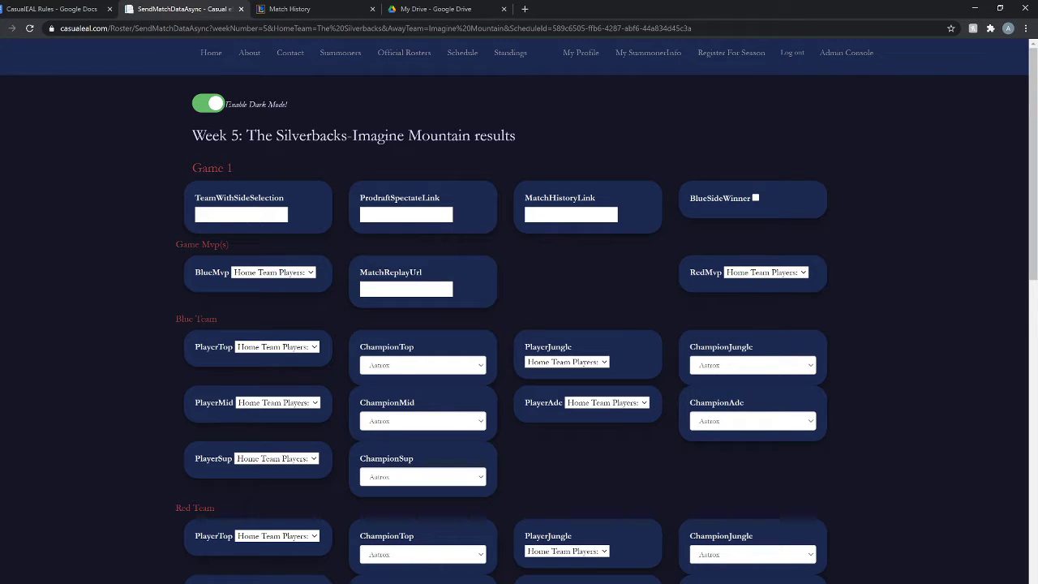
pyautogui.click(357, 8)
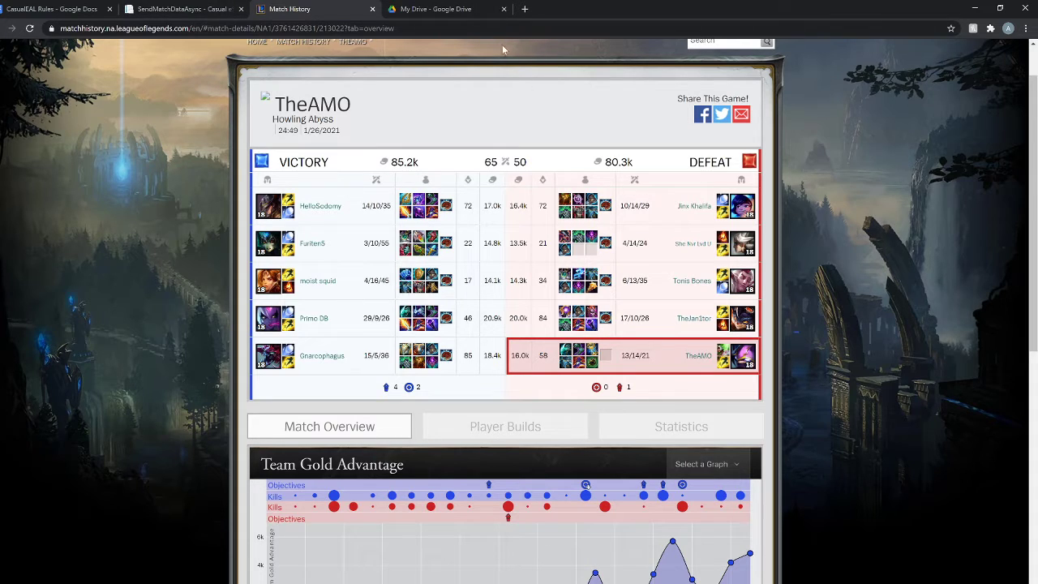
pyautogui.click(221, 7)
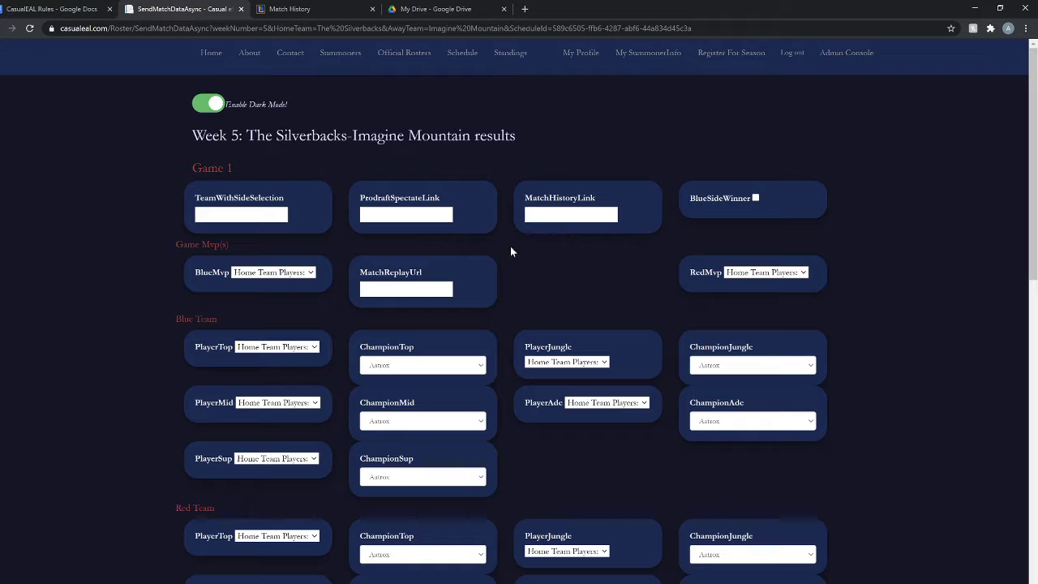
# Paste the Google Drive replay link into Game 1's MatchReplayUrl and verify it against Drive.
pyautogui.click(405, 289)
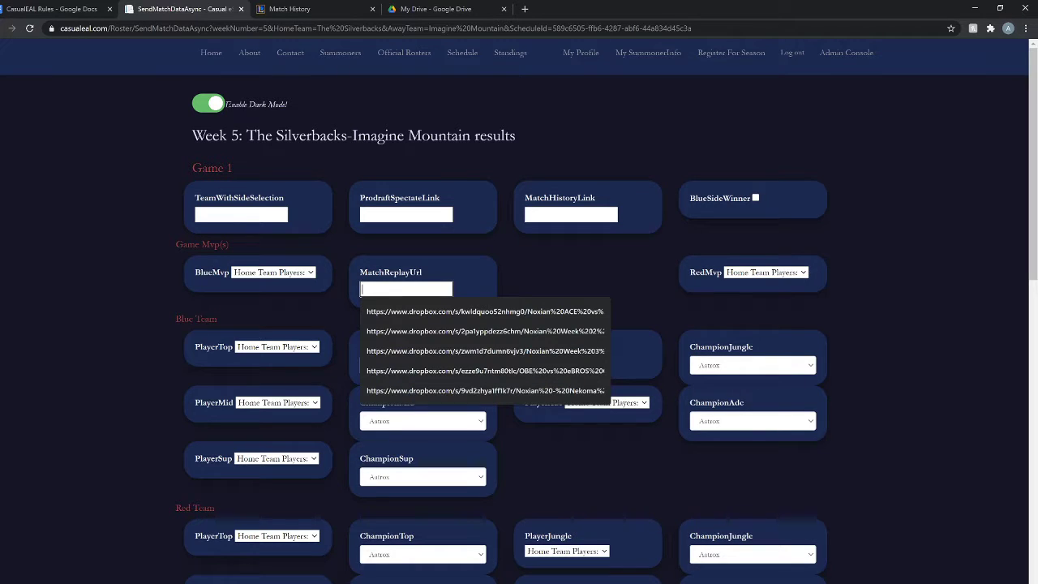
pyautogui.hotkey('ctrl', 'v')
pyautogui.click(454, 9)
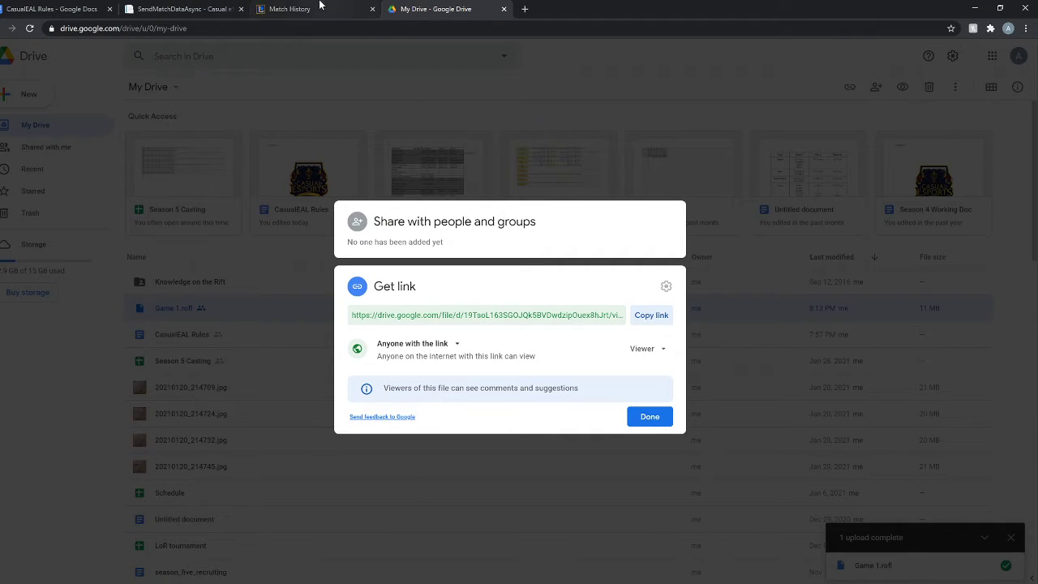
pyautogui.click(213, 8)
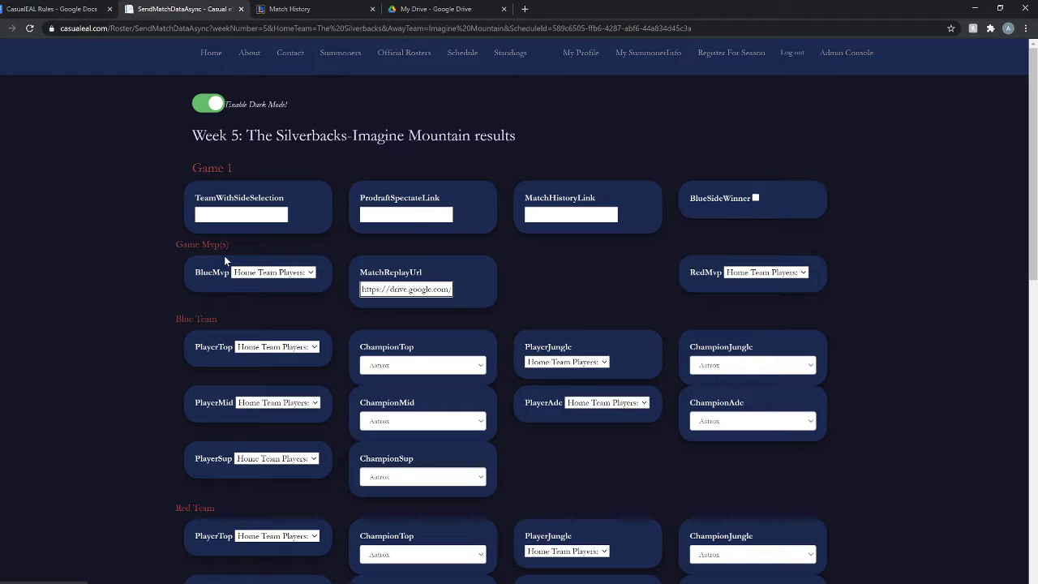
pyautogui.click(272, 272)
pyautogui.scroll(-3, 284, 399)
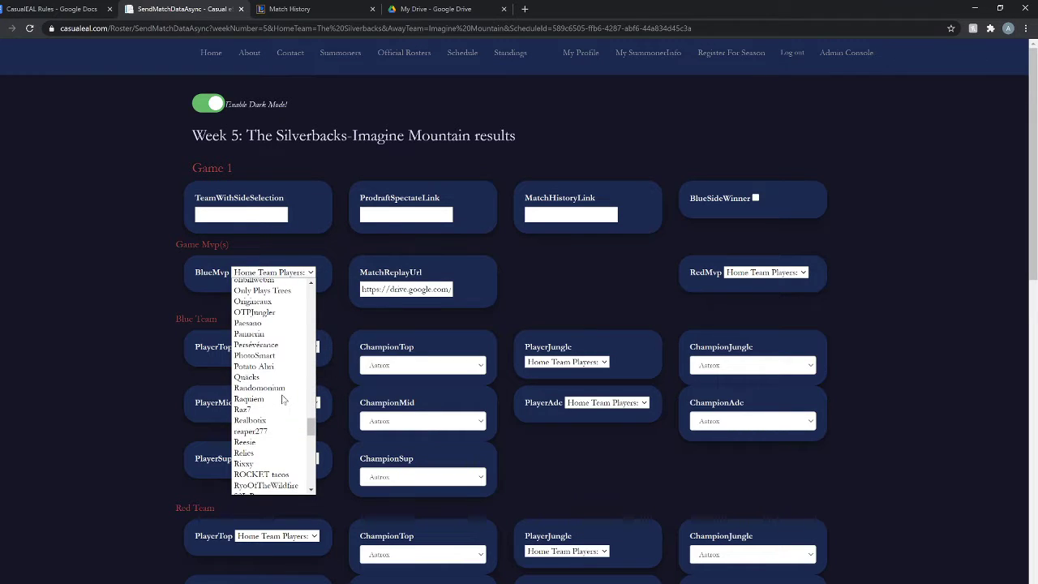
pyautogui.scroll(5, 283, 396)
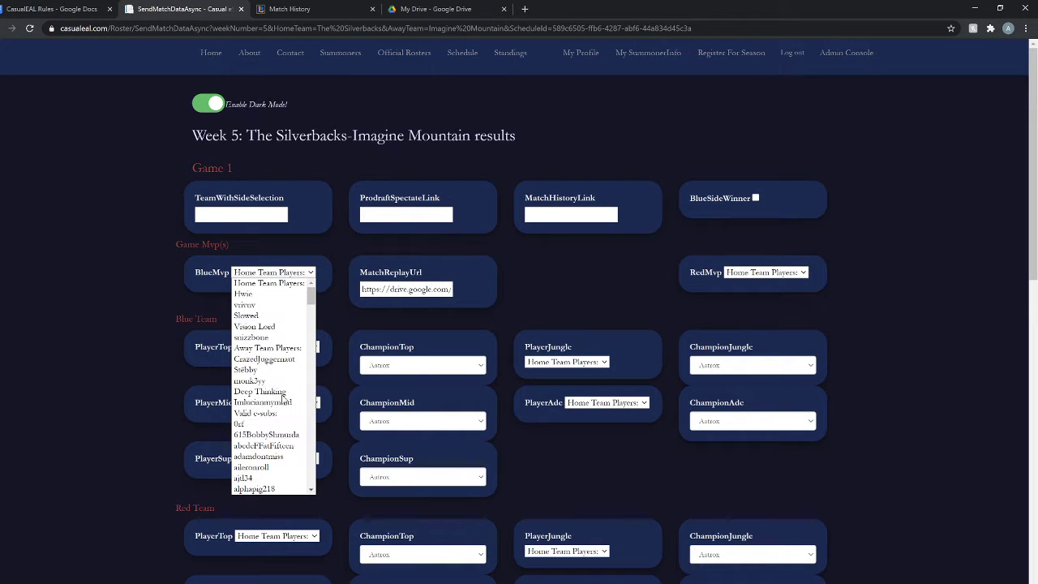
pyautogui.click(110, 302)
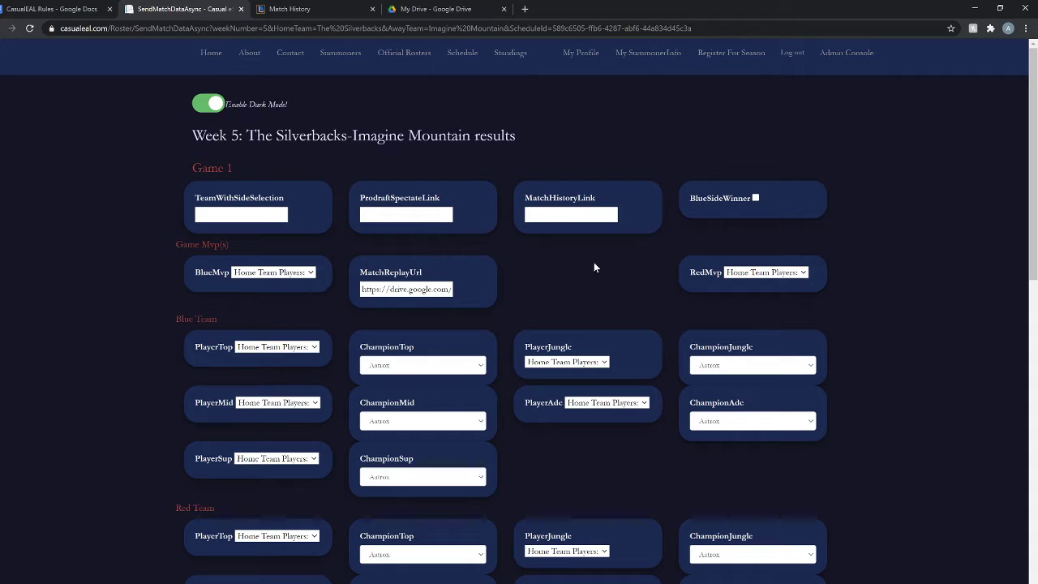
# Scroll through the Game 1 and Game 2 fields down to the forfeit checkboxes and Submit button.
pyautogui.scroll(-1, 592, 461)
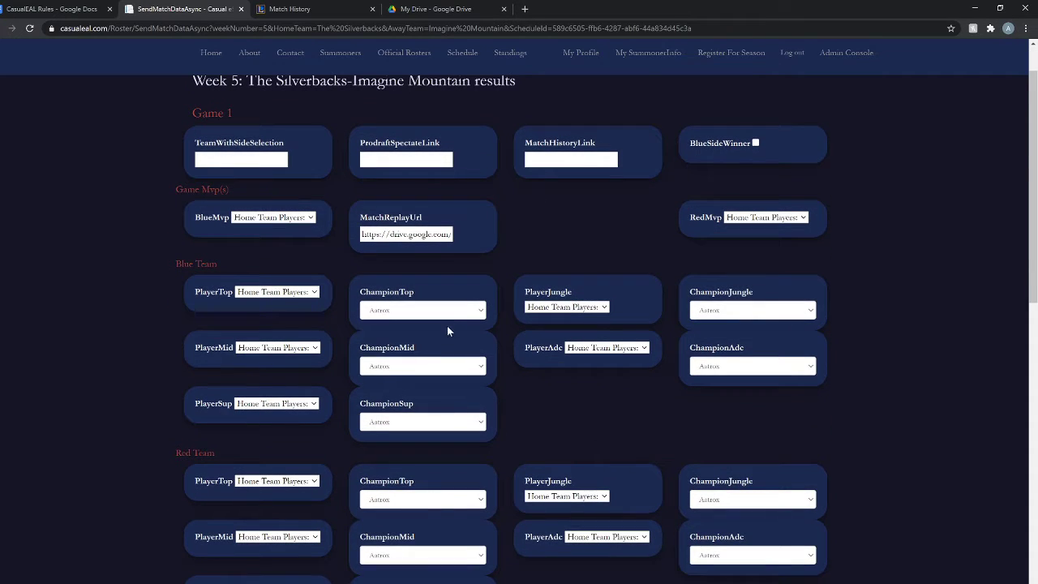
pyautogui.scroll(-4, 580, 399)
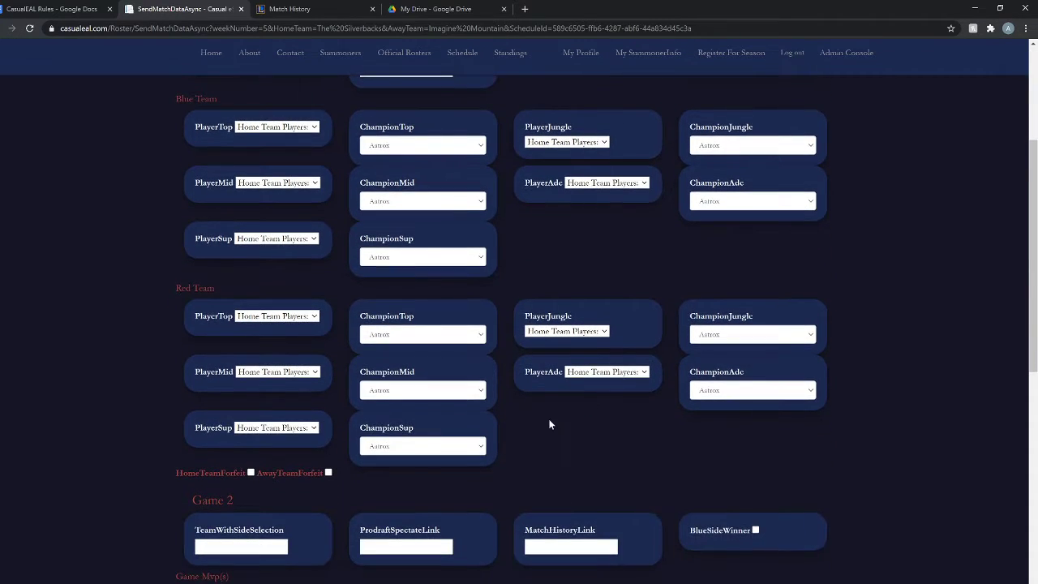
pyautogui.scroll(4, 561, 452)
pyautogui.scroll(1, 561, 456)
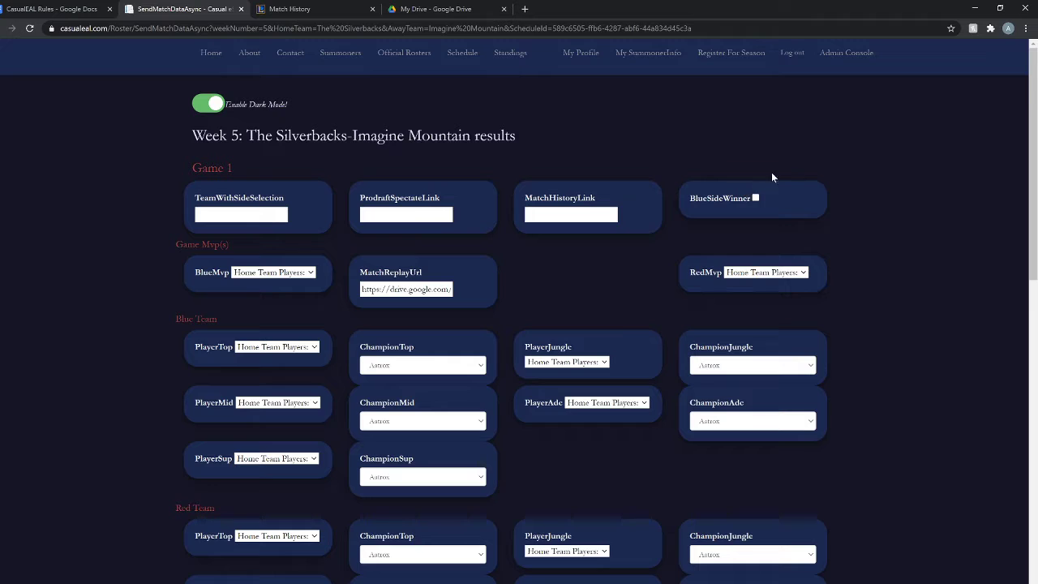
pyautogui.scroll(-7, 706, 233)
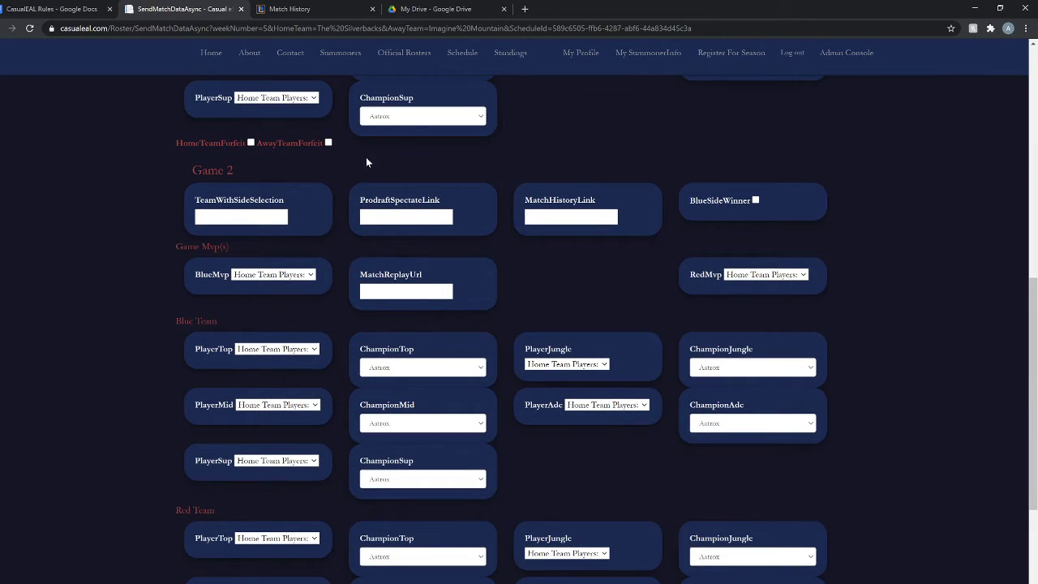
pyautogui.scroll(-2, 154, 297)
pyautogui.scroll(2, 154, 296)
pyautogui.scroll(-2, 174, 346)
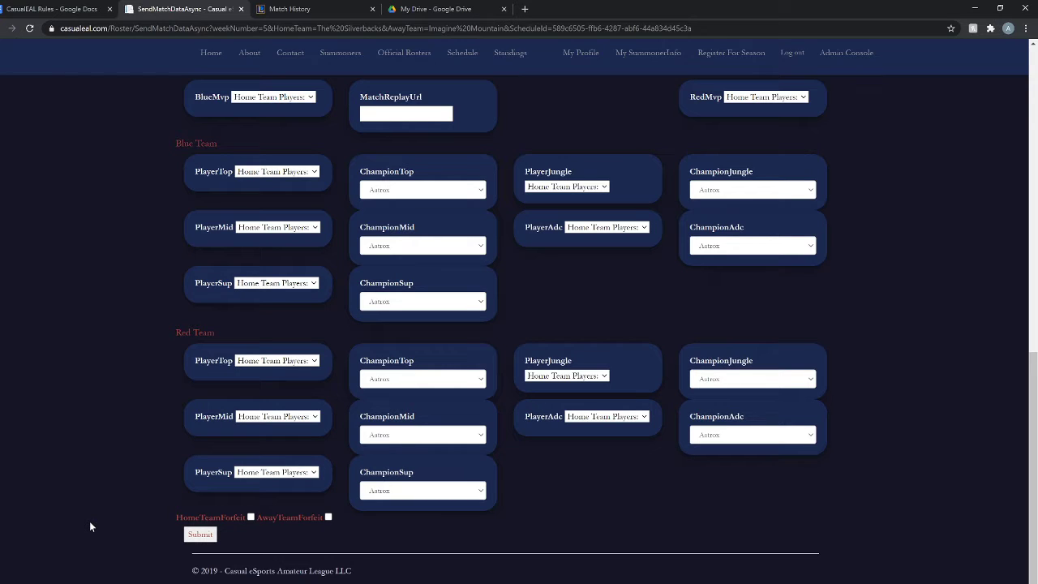
pyautogui.scroll(6, 173, 490)
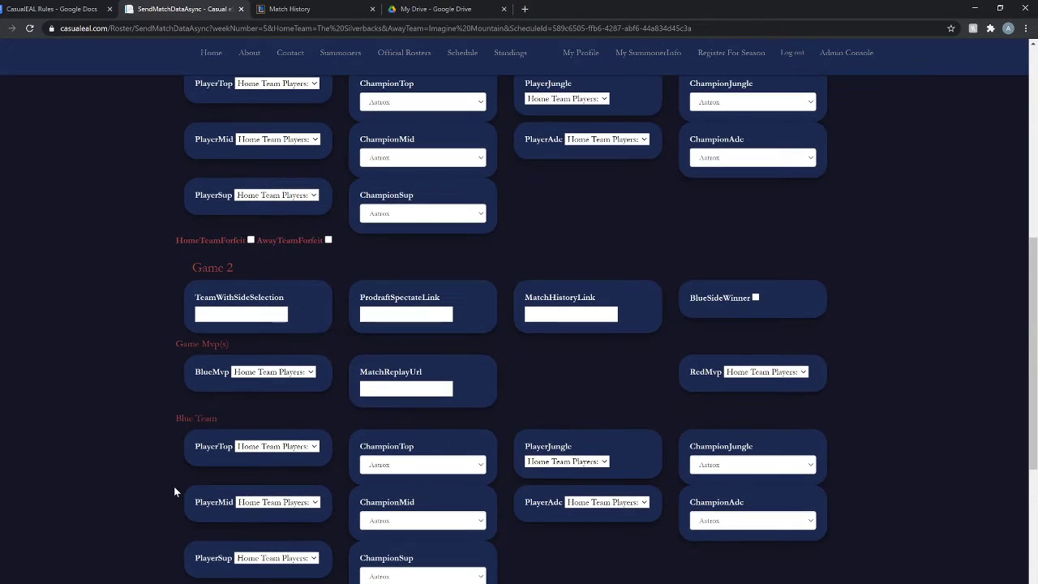
pyautogui.scroll(3, 174, 491)
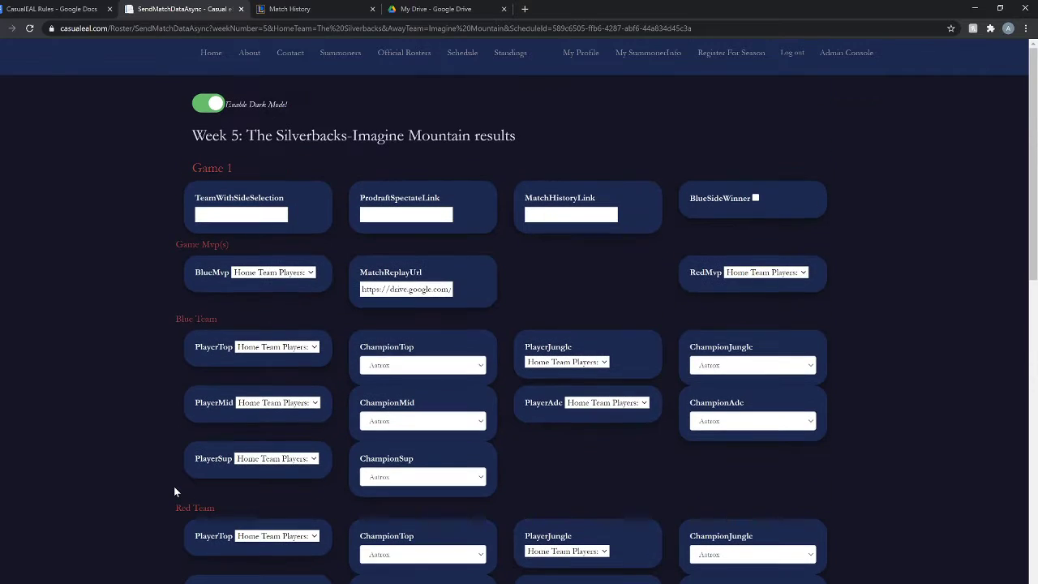
pyautogui.scroll(-7, 159, 483)
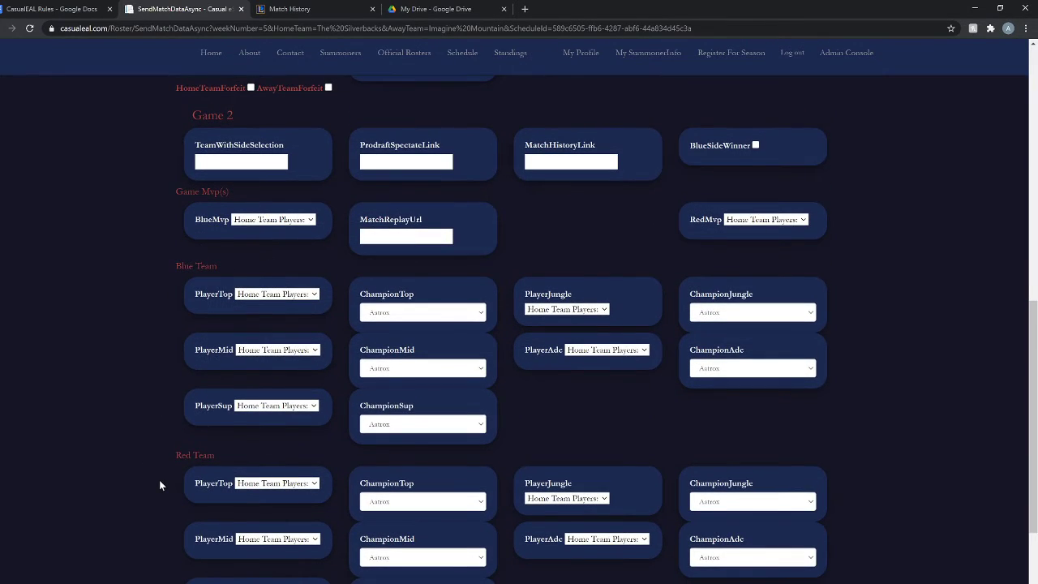
pyautogui.scroll(-2, 160, 485)
pyautogui.scroll(5, 159, 485)
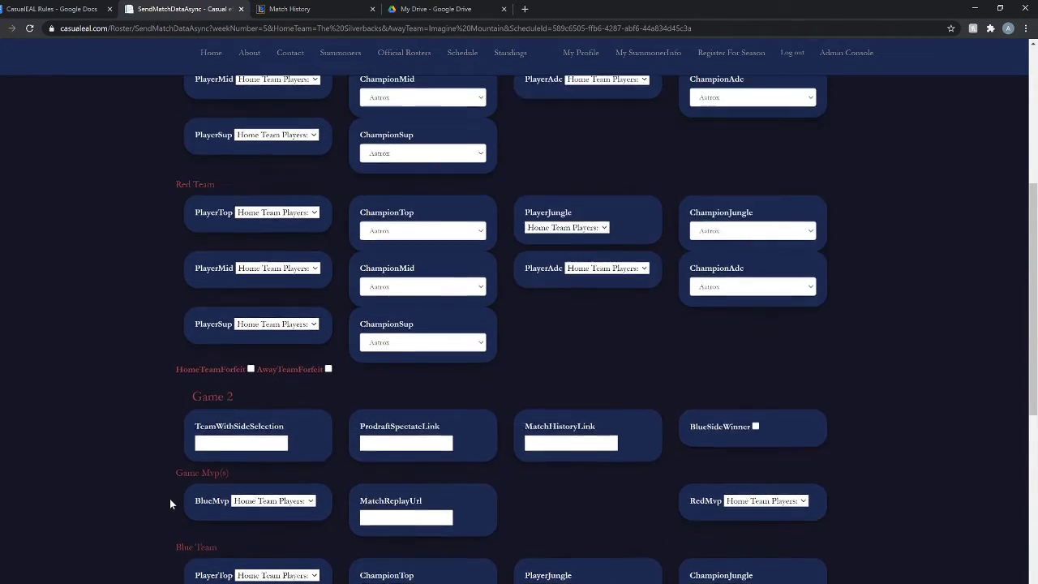
pyautogui.scroll(-2, 169, 504)
pyautogui.scroll(-3, 170, 502)
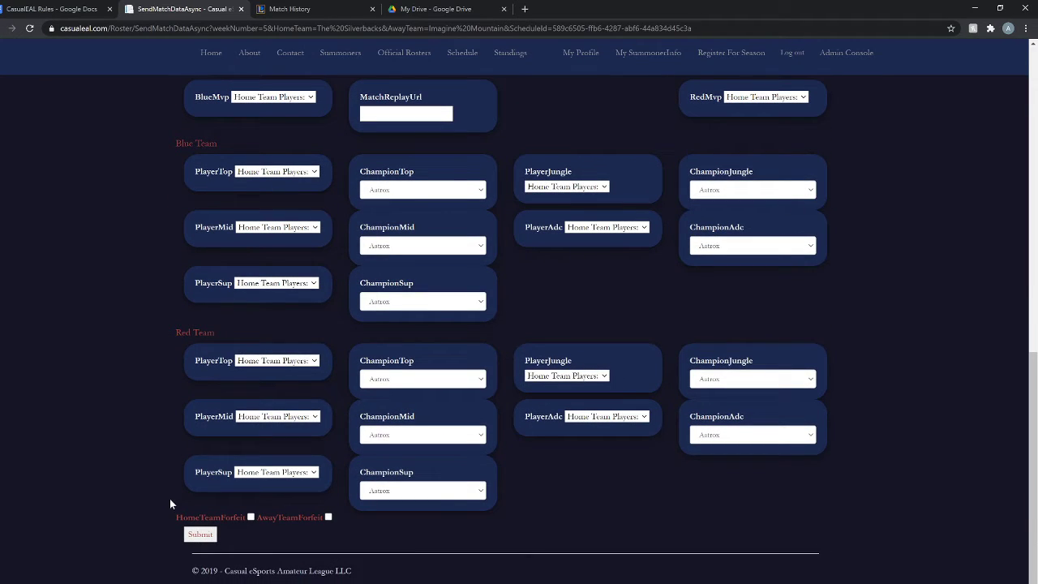
pyautogui.scroll(2, 171, 504)
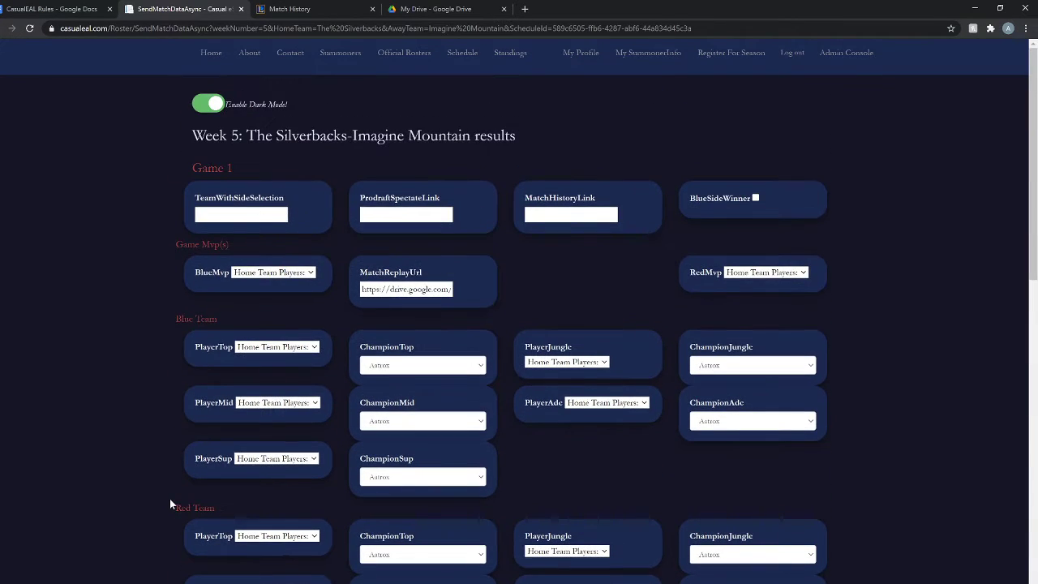
pyautogui.scroll(-2, 169, 498)
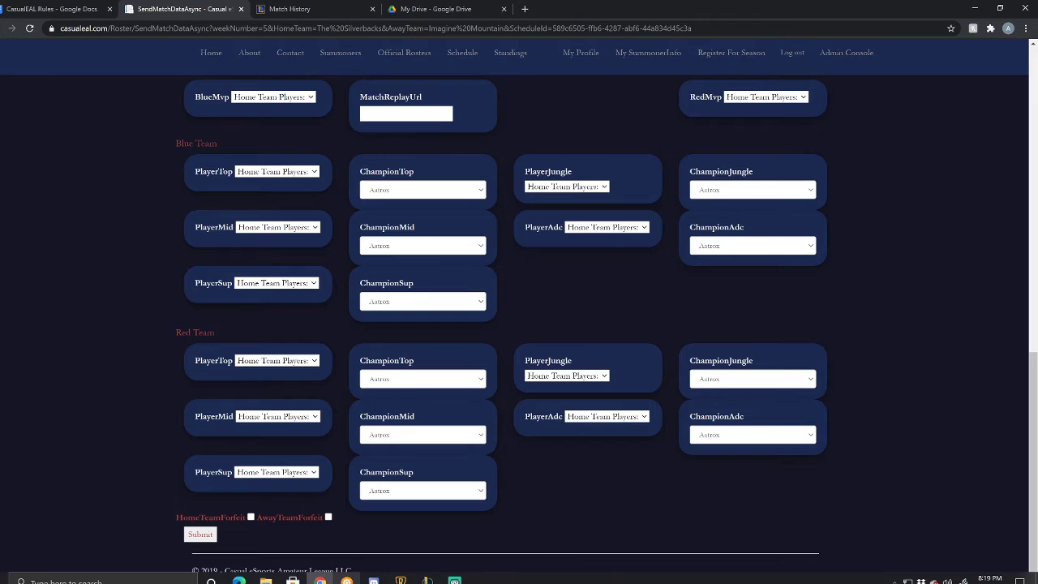
# Check the match scoreboard in the League client, then close it to reveal the CasualEAL Rules Appendix I.
pyautogui.moveTo(373, 581)
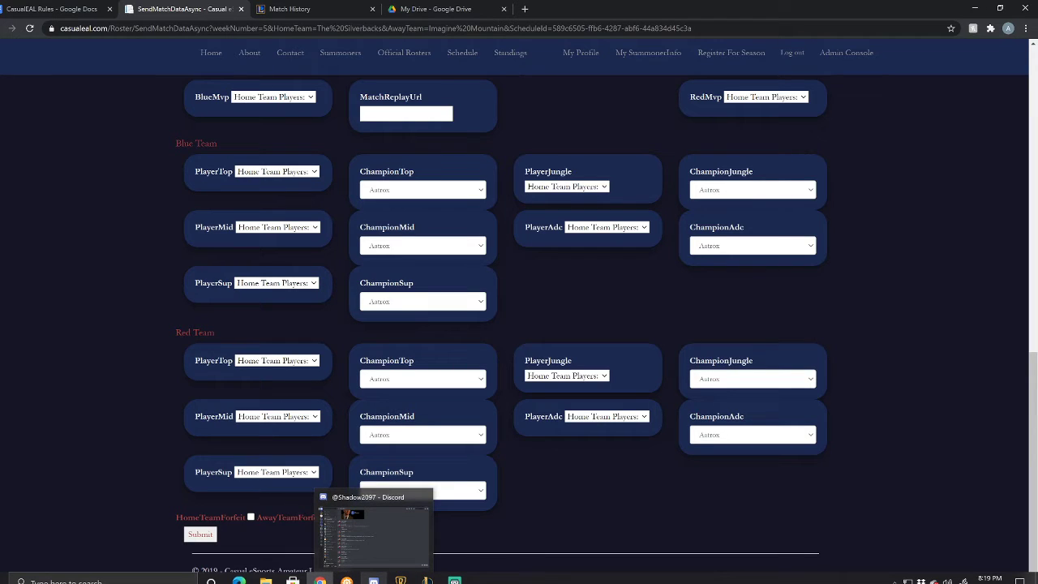
pyautogui.click(427, 581)
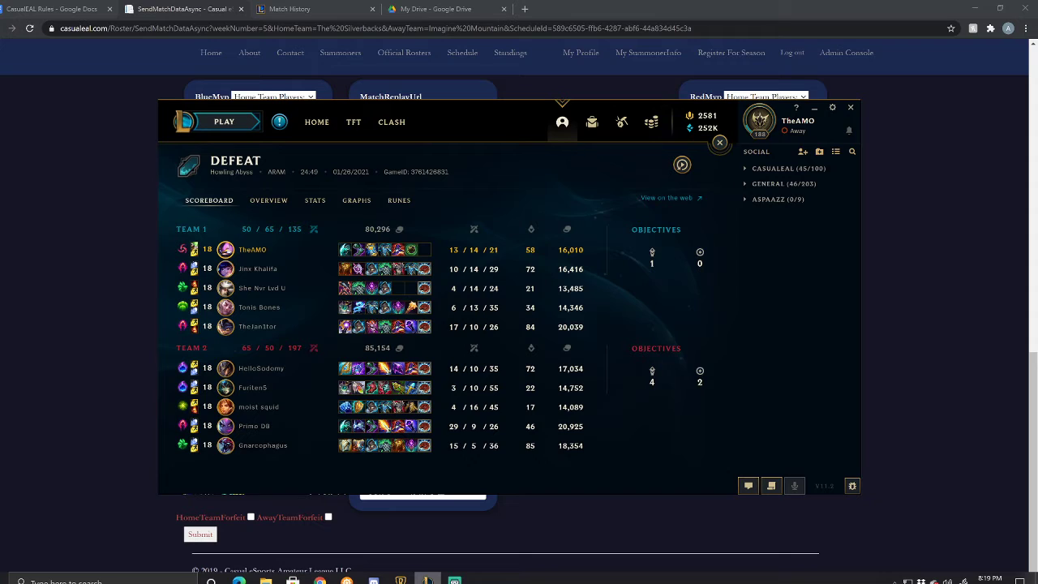
pyautogui.click(49, 9)
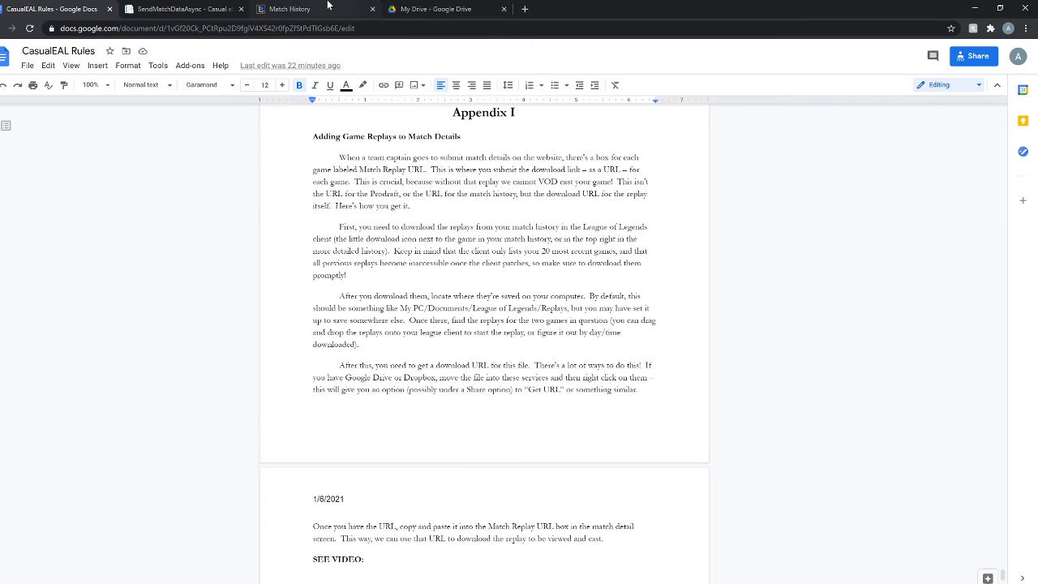
# Go back to the SendMatchDataAsync tab and scroll up to the top of the Week 5 results form.
pyautogui.click(195, 9)
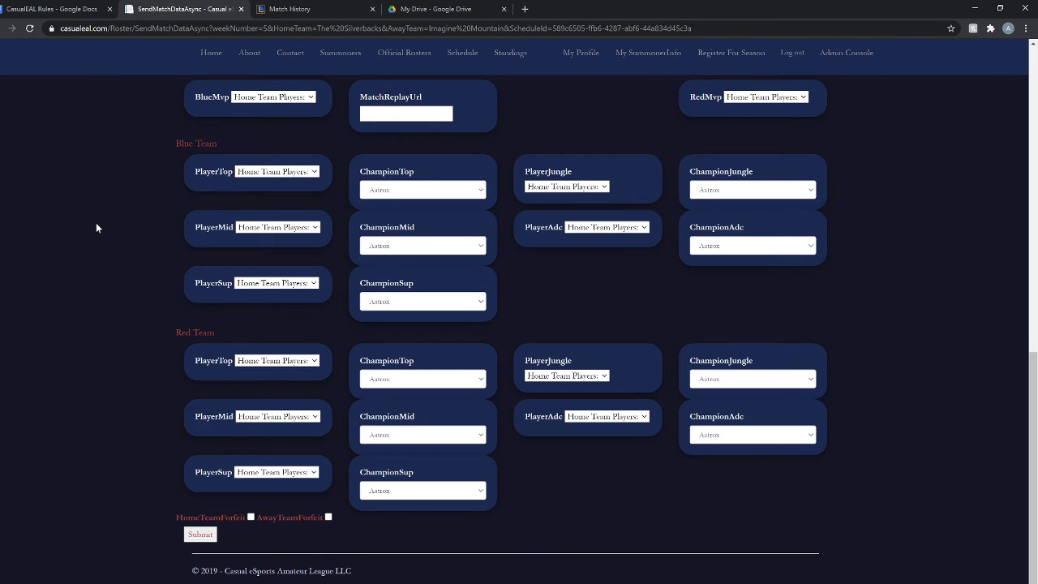
pyautogui.scroll(2, 96, 226)
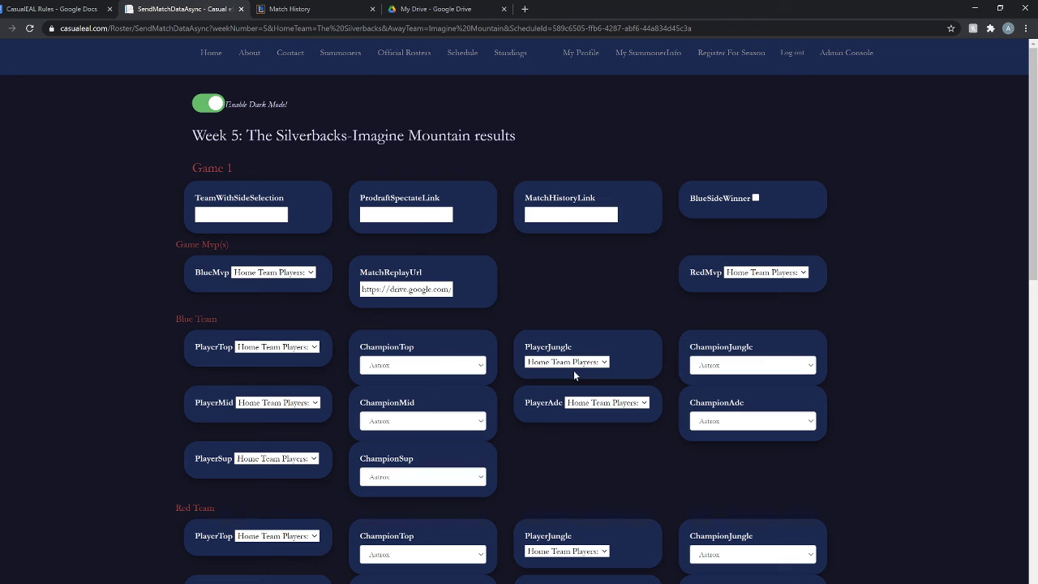
pyautogui.moveTo(427, 581)
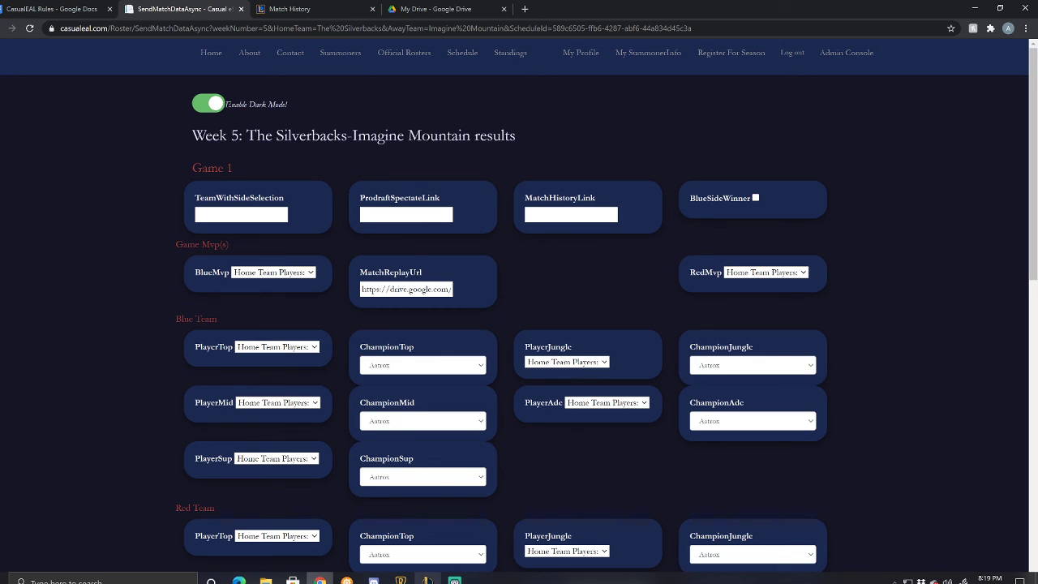